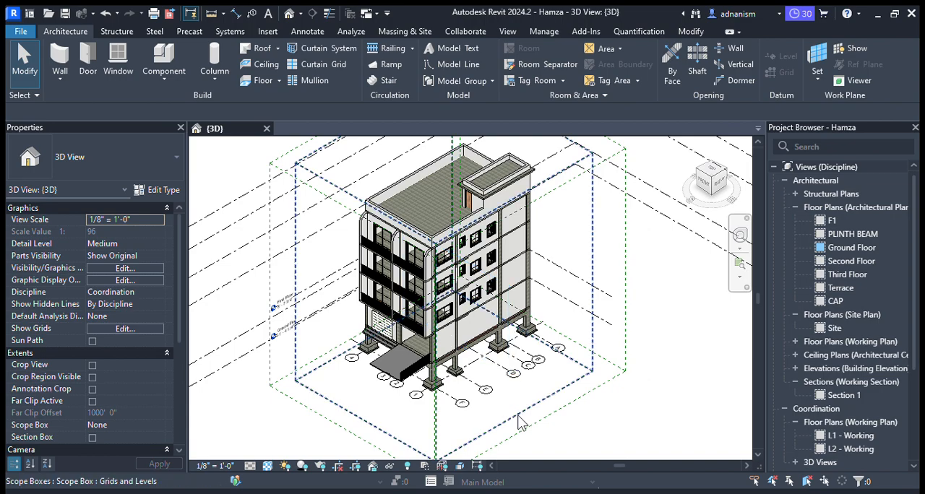
- Open the Site floor plan with the building's footprint in view
scroll(525, 414, "down", 1)
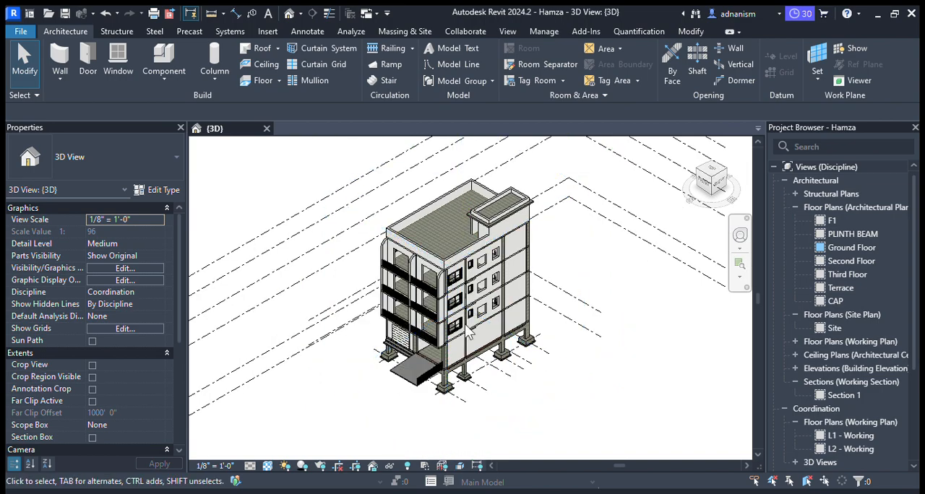
left_click(833, 330)
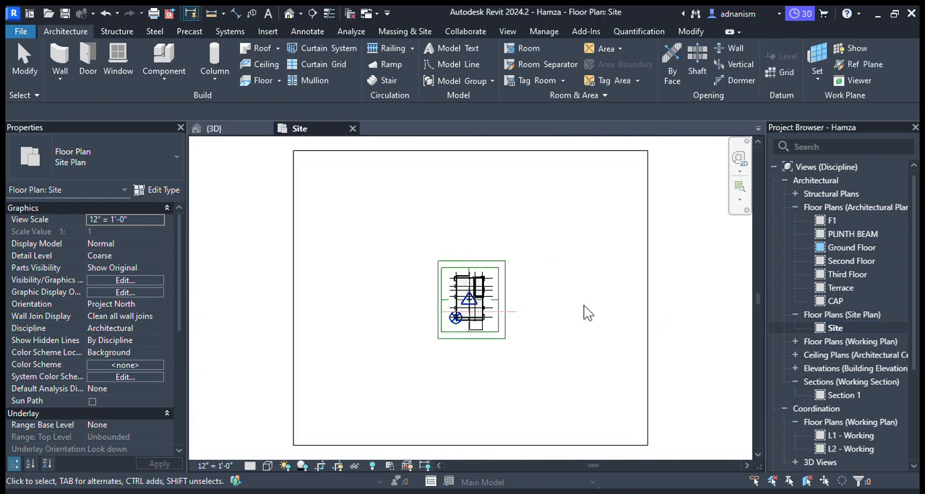
scroll(459, 315, "up", 5)
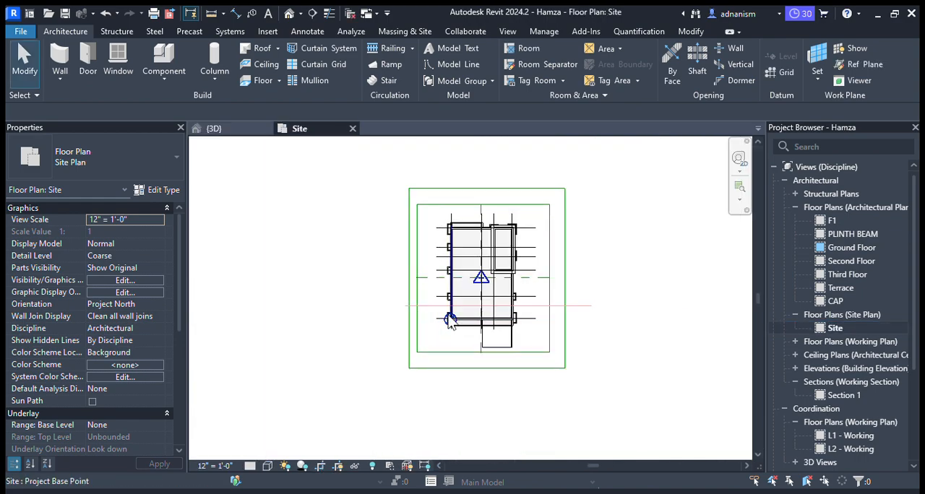
middle_click_drag(449, 322, 418, 345)
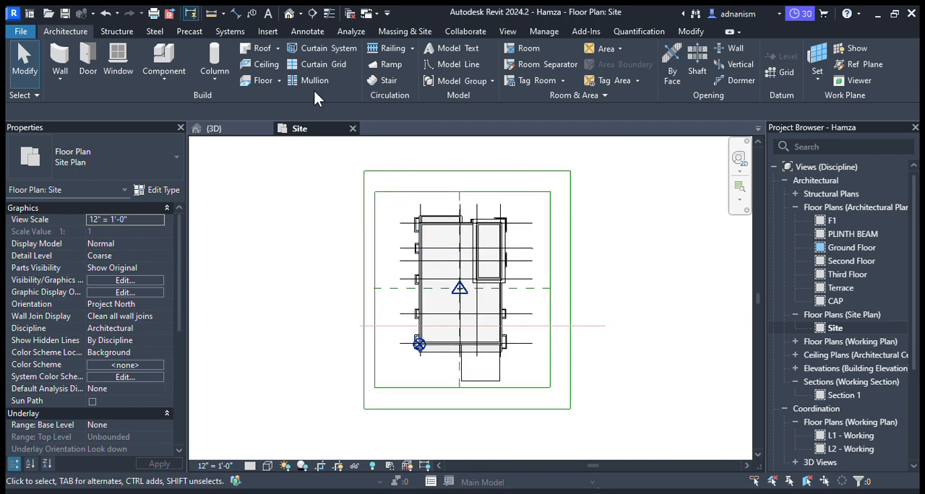
- Begin a Grassland - 16" toposolid sketch and draw its first boundary line along the building's left wall with a 2 m outward offset
left_click(405, 32)
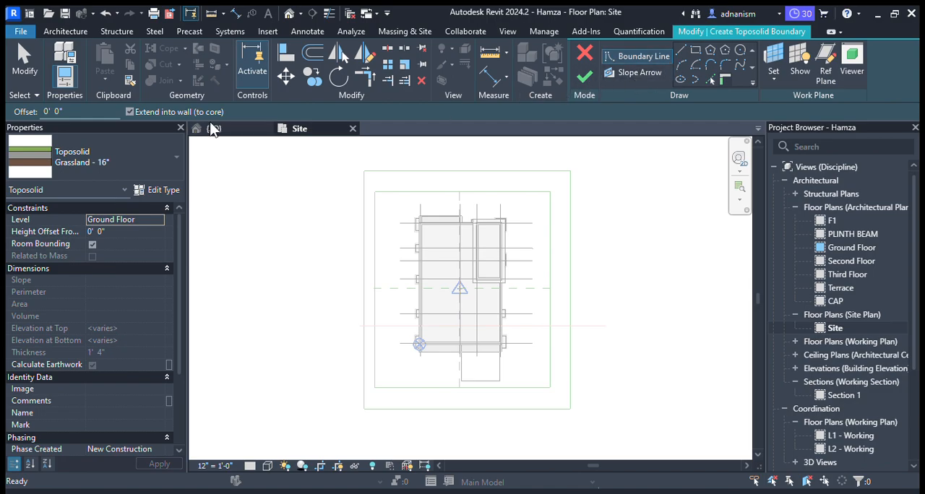
left_click(679, 52)
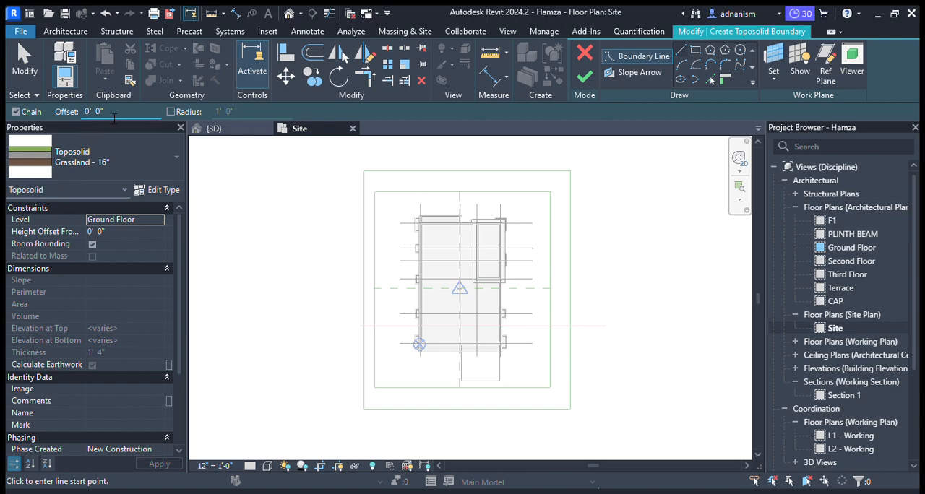
type("2m")
key("Return")
scroll(425, 354, "up", 5)
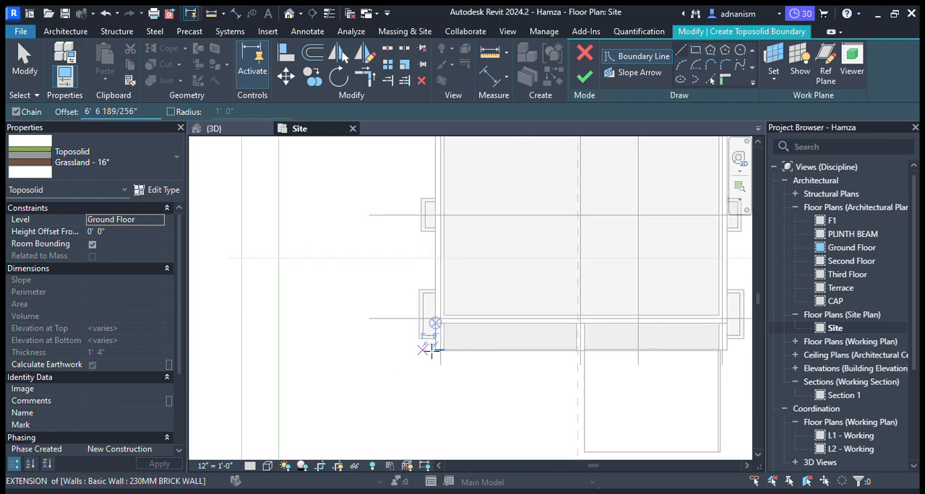
left_click(435, 325)
scroll(406, 373, "down", 1)
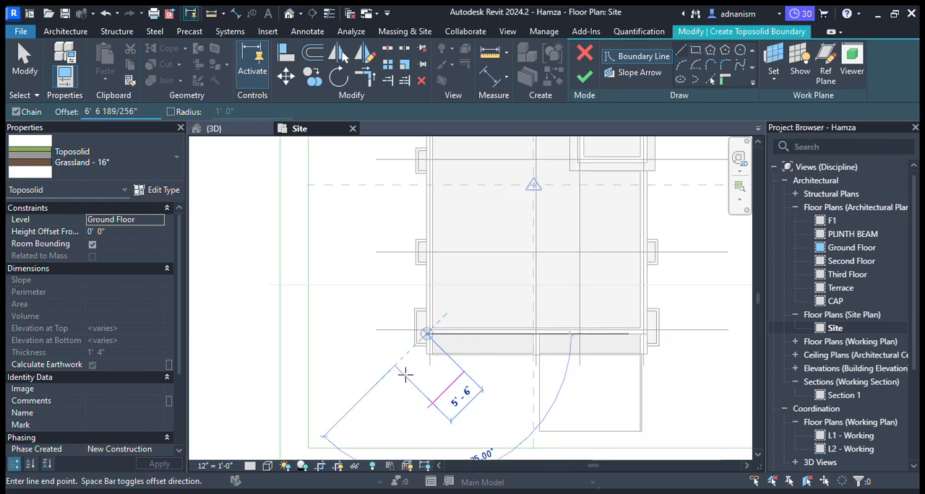
scroll(405, 273, "down", 3)
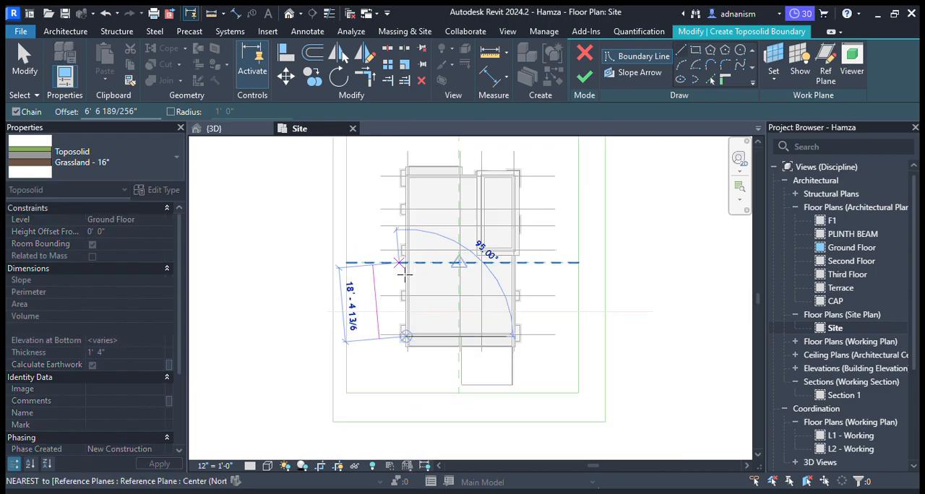
scroll(416, 178, "up", 2)
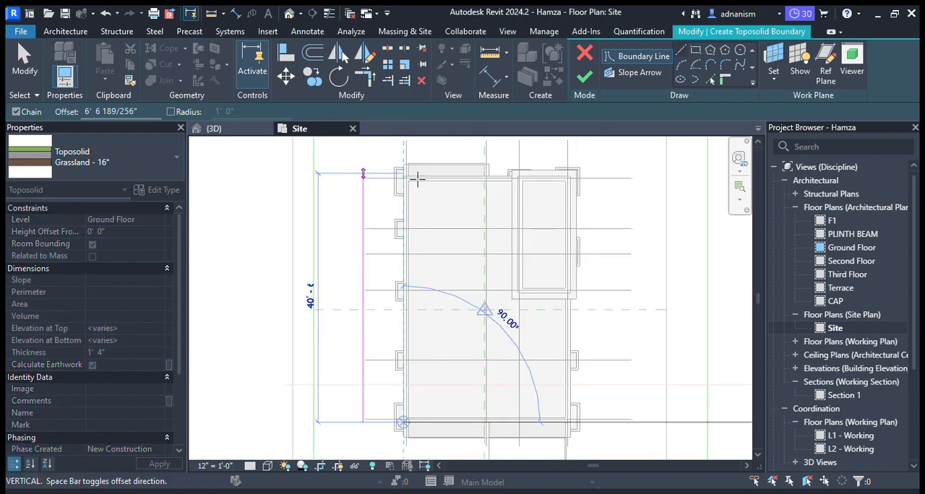
scroll(416, 179, "up", 4)
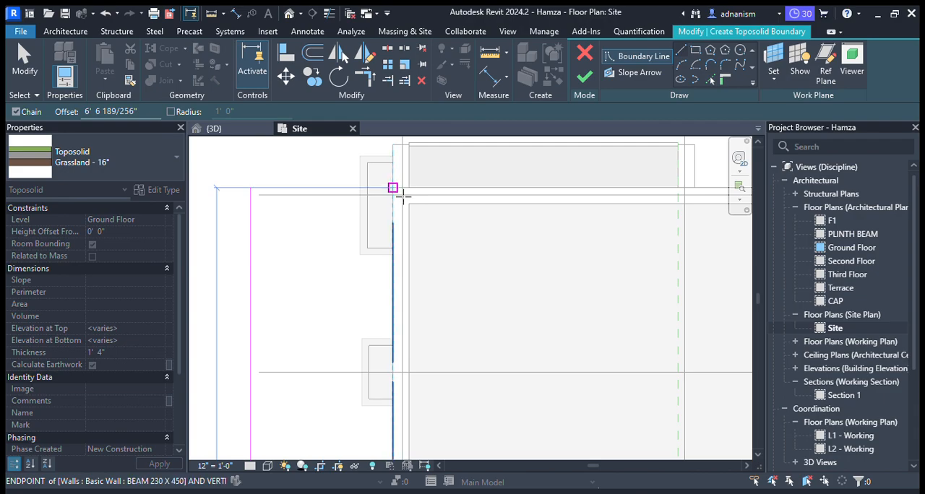
left_click(394, 189)
- Continue the offset toposolid boundary along the building's rear wall and down its right wall to the front beam corner
scroll(417, 219, "down", 2)
scroll(643, 216, "up", 3)
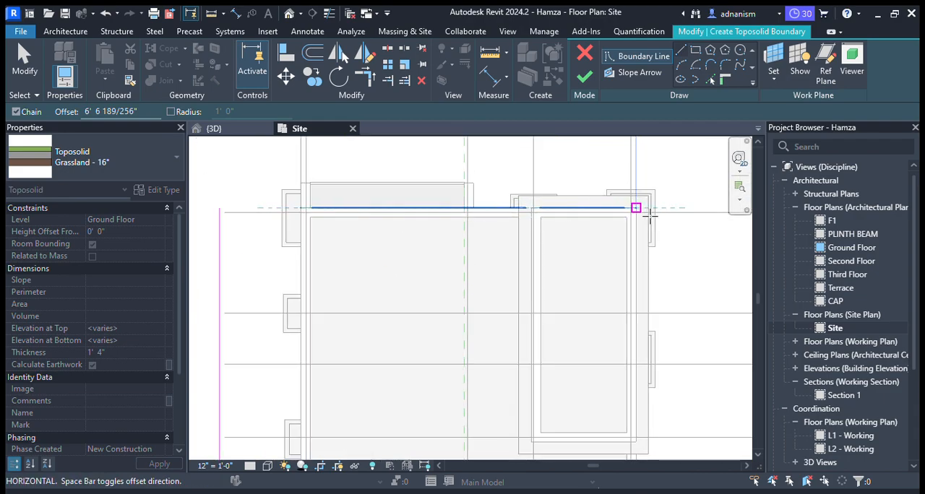
left_click(642, 214)
scroll(603, 184, "down", 3)
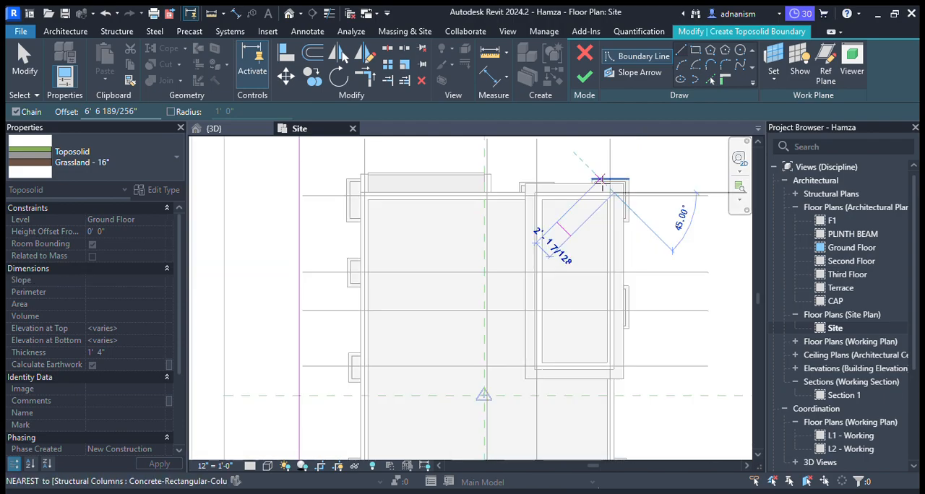
scroll(603, 182, "down", 2)
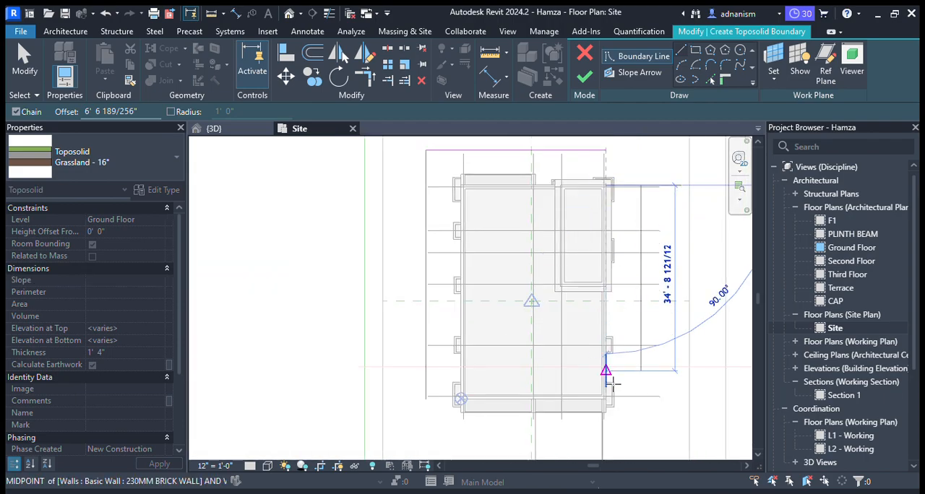
scroll(626, 410, "up", 4)
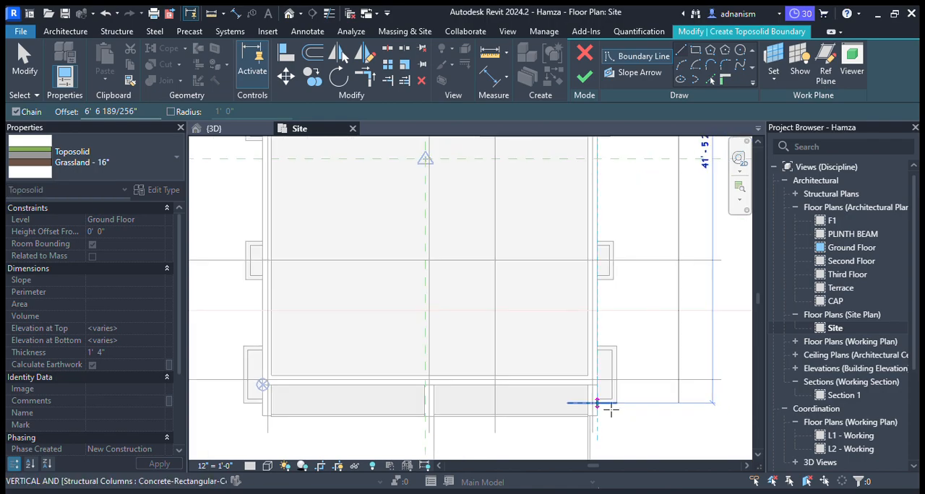
scroll(603, 405, "up", 3)
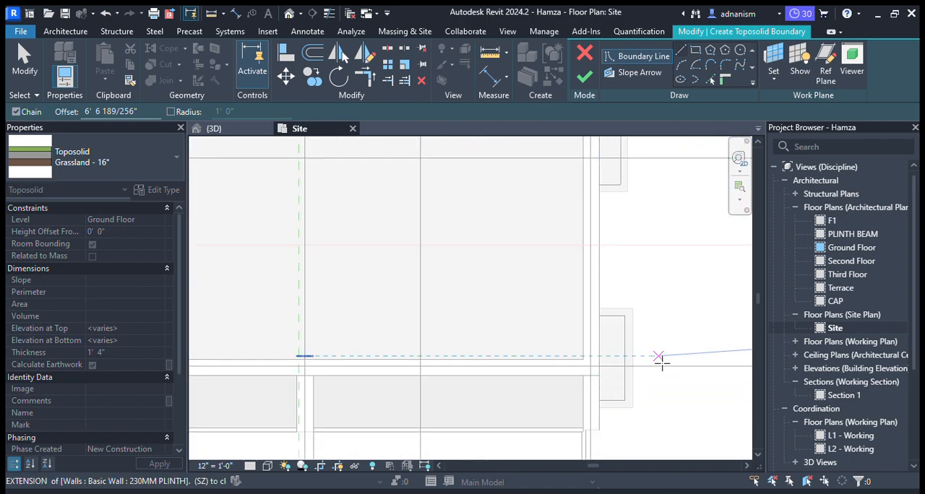
left_click(607, 386)
- Close the toposolid boundary with an offset line along the building's front, ending at the project base point corner
scroll(652, 313, "down", 2)
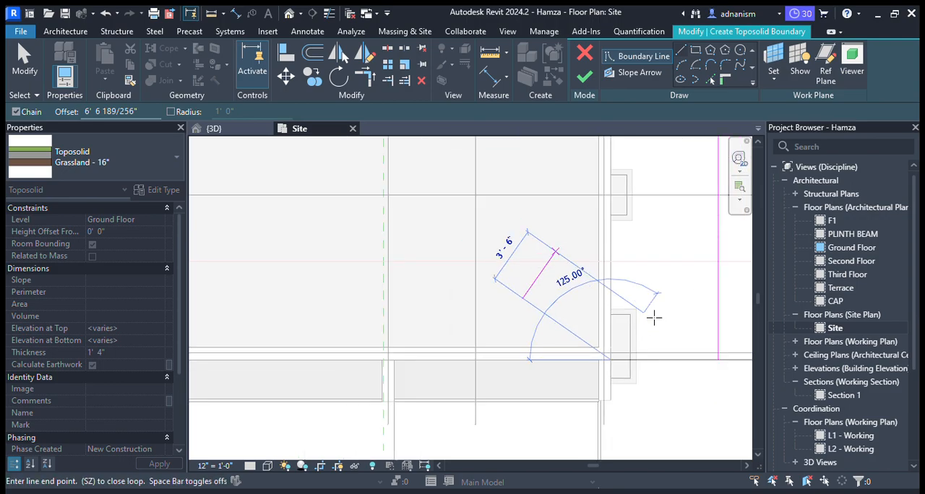
scroll(654, 318, "down", 1)
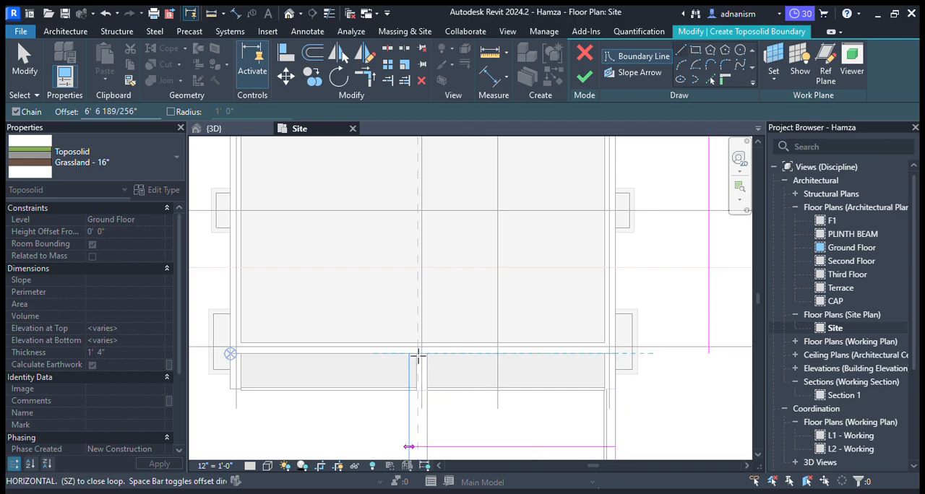
left_click(238, 364)
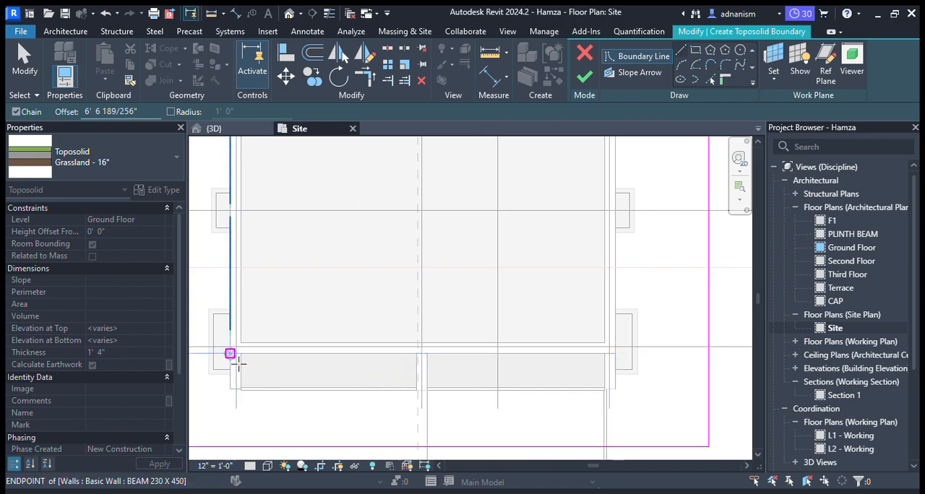
scroll(318, 302, "down", 3)
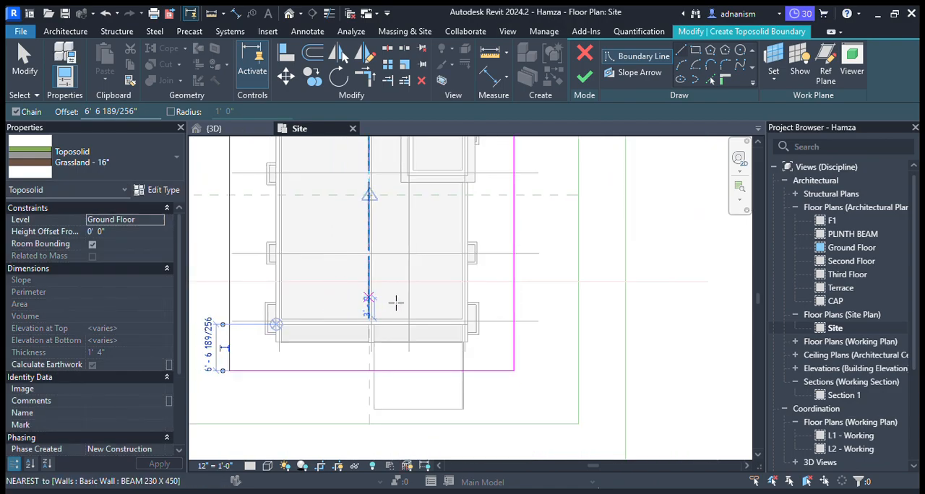
scroll(397, 303, "down", 1)
scroll(419, 383, "down", 3)
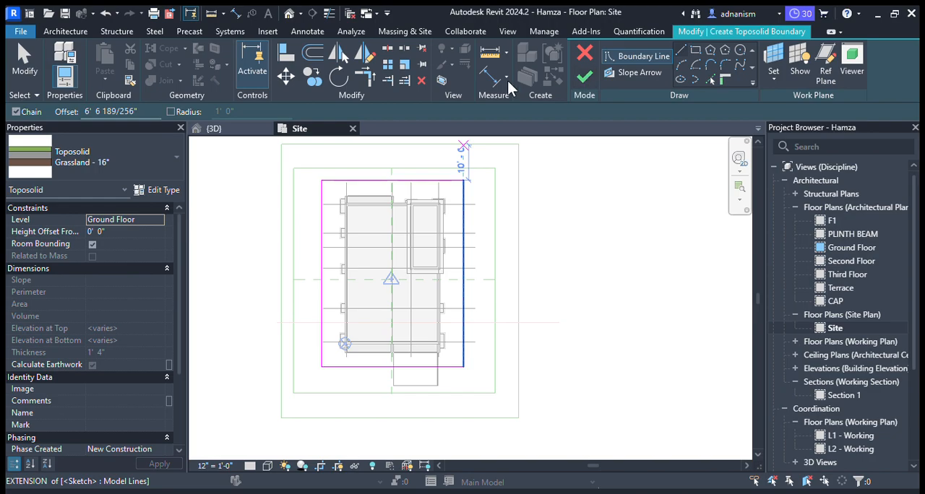
- Add a slope arrow from the rear boundary's midpoint straight to the front boundary line and finish the toposolid
left_click(617, 73)
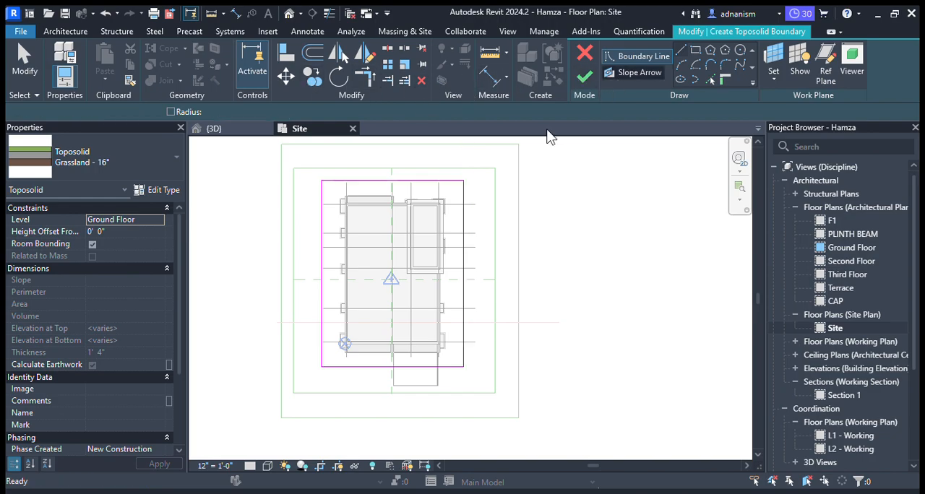
left_click(401, 191)
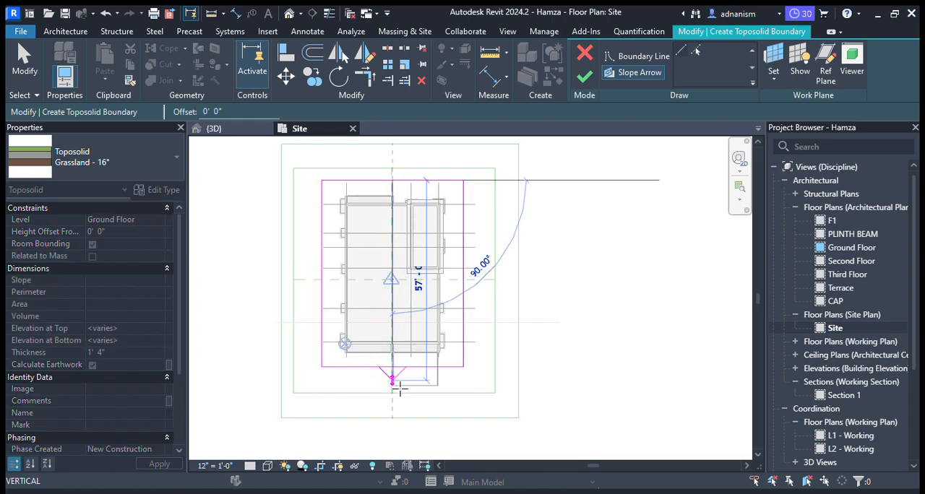
left_click(398, 377)
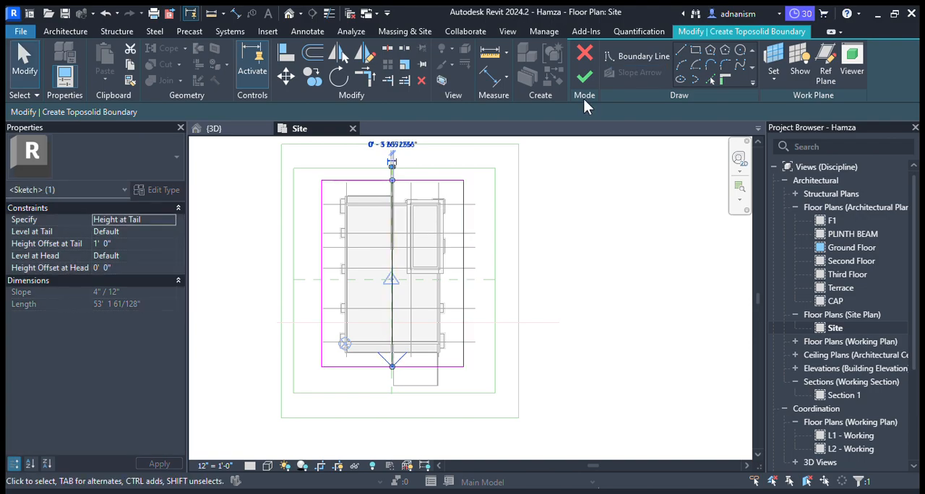
left_click(583, 78)
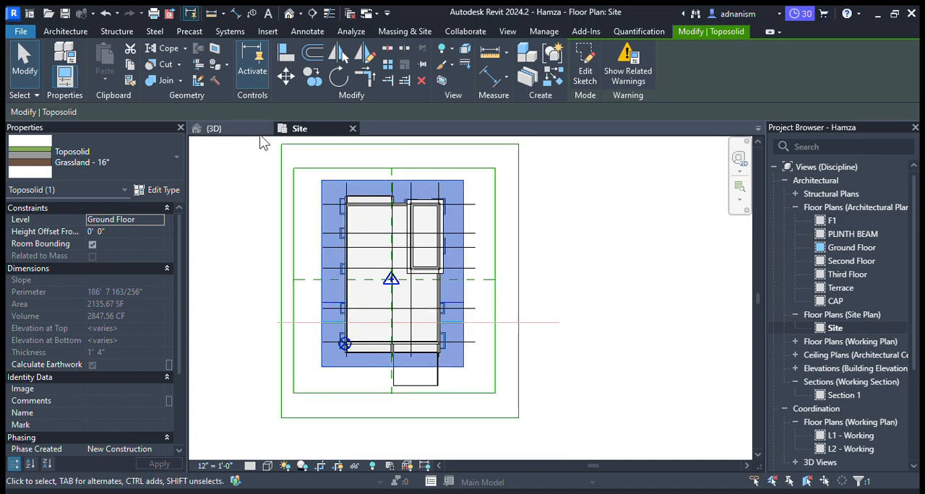
- Inspect the new toposolid around the building in the 3D view and deselect it
left_click(219, 128)
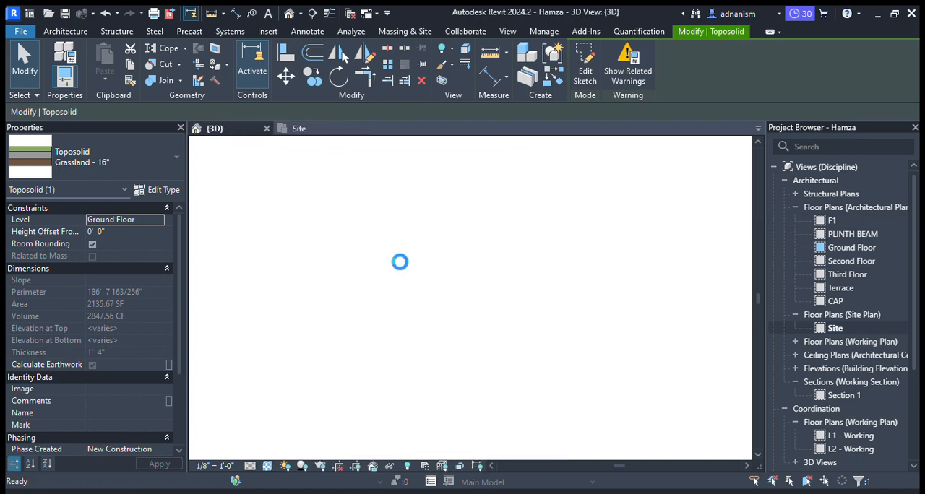
scroll(456, 390, "up", 3)
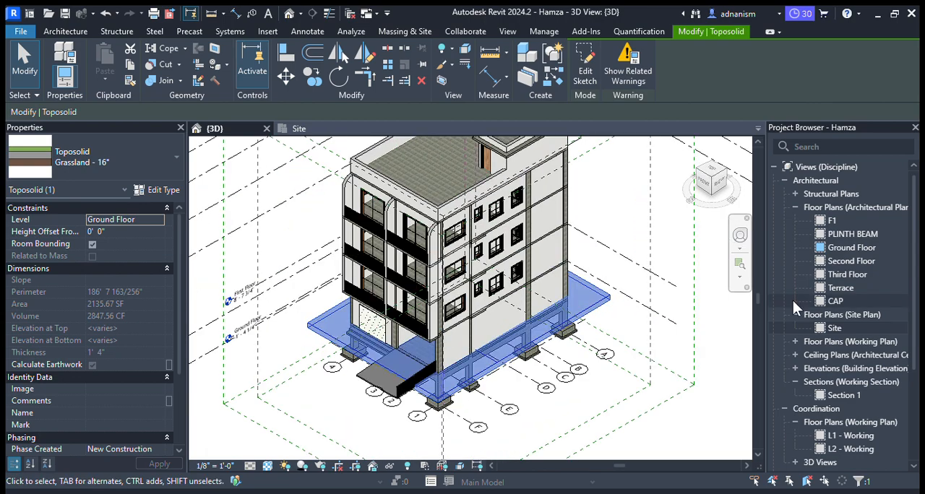
key("Escape")
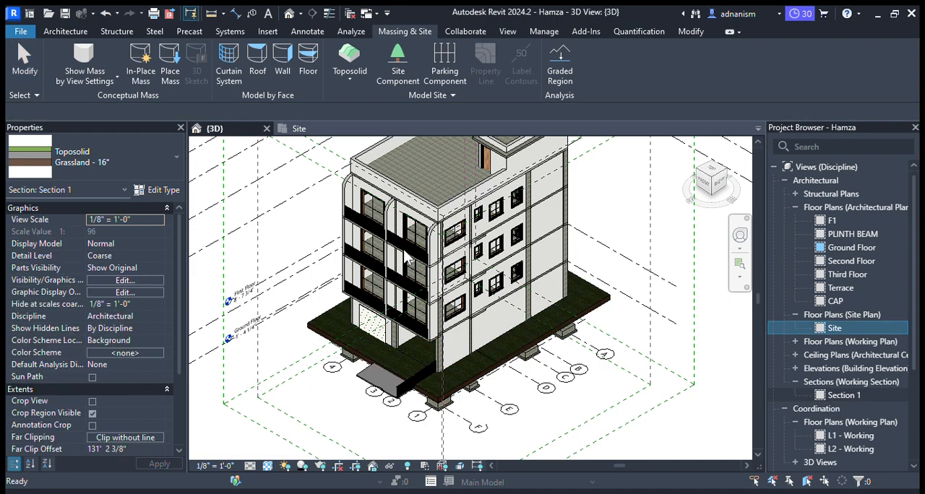
- Select the toposolid in Section 1 and examine its height relative to the floor, plinth beam and footing levels
left_click(434, 352)
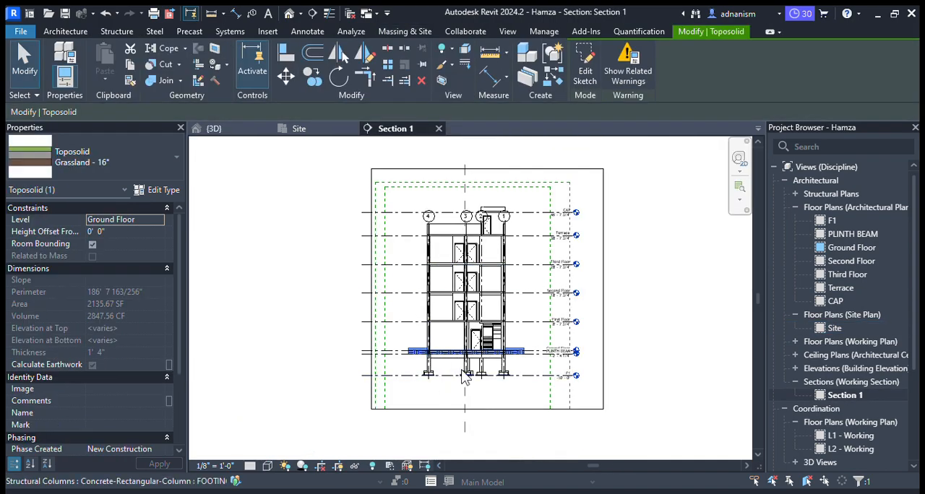
scroll(477, 378, "up", 6)
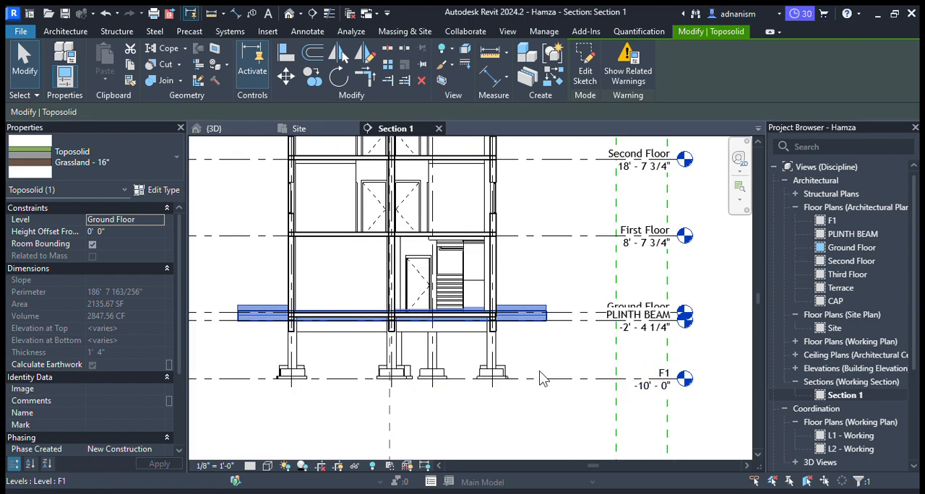
scroll(497, 345, "up", 2)
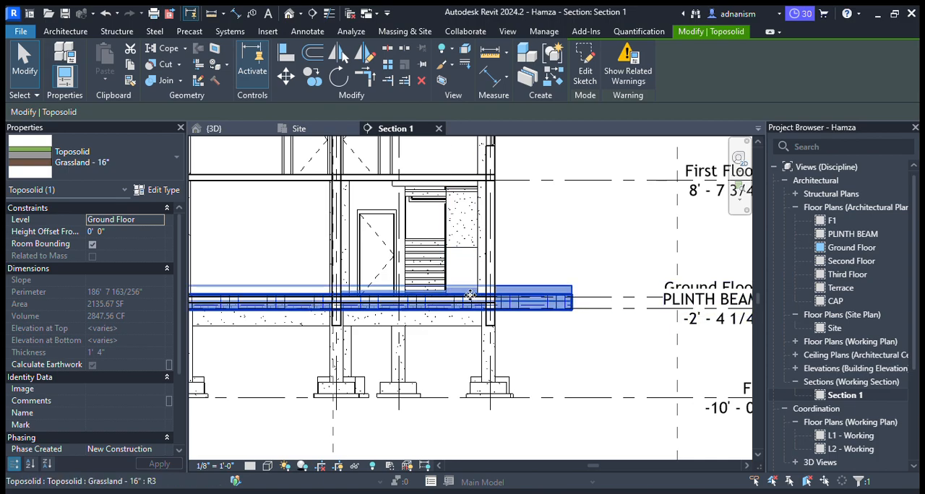
scroll(562, 305, "down", 1)
scroll(567, 299, "down", 1)
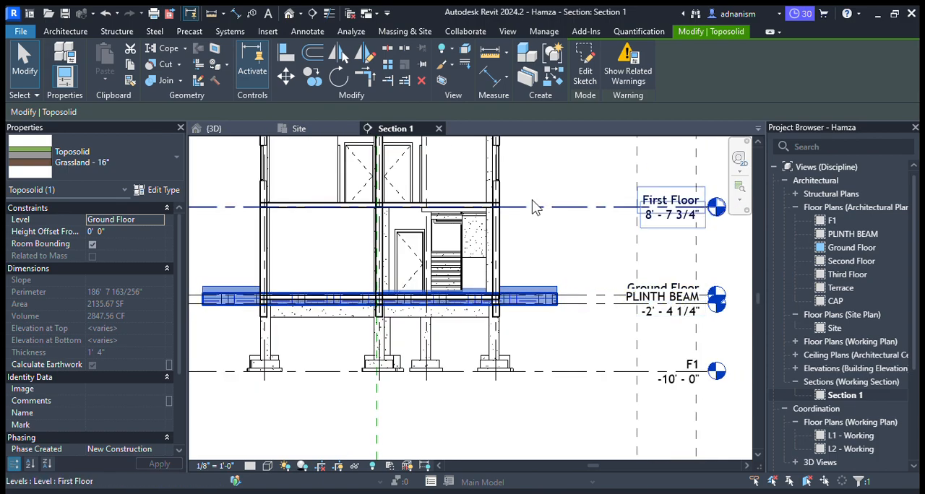
- Measure the vertical distance from the First Floor level down to the PLINTH BEAM level beside the building
left_click(498, 54)
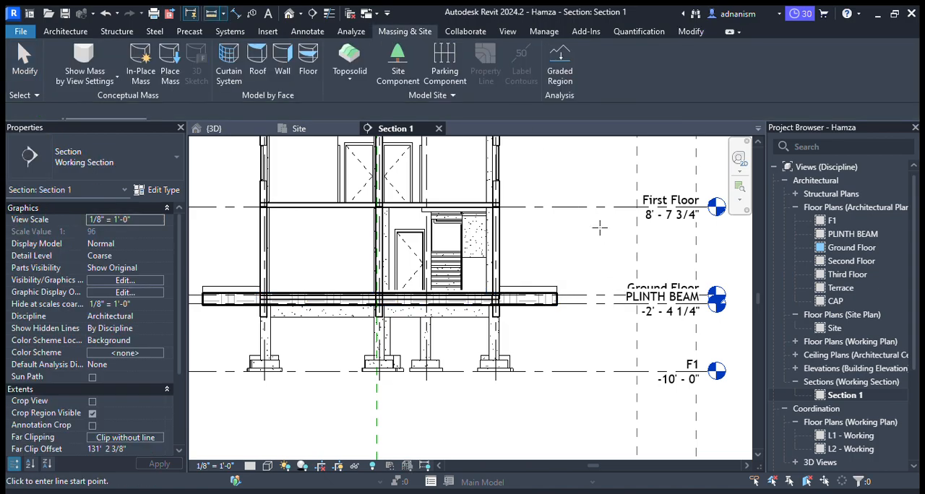
left_click(596, 309)
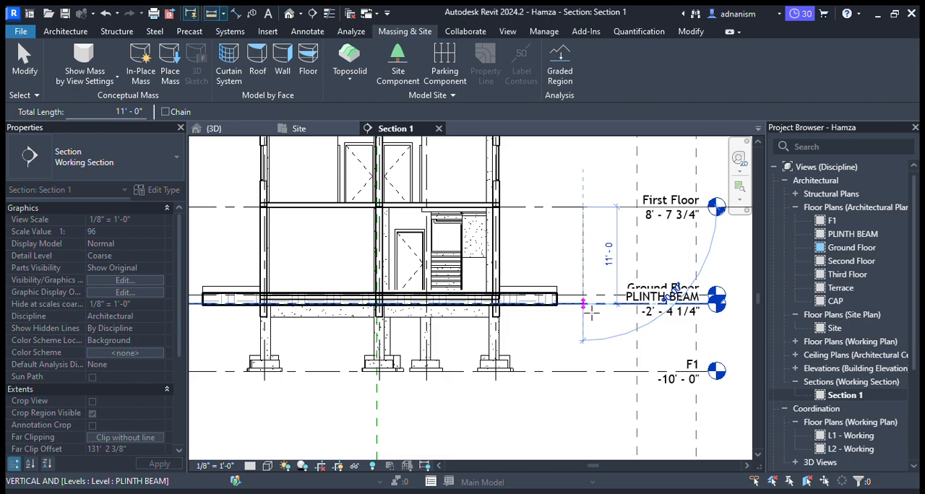
scroll(591, 311, "up", 2)
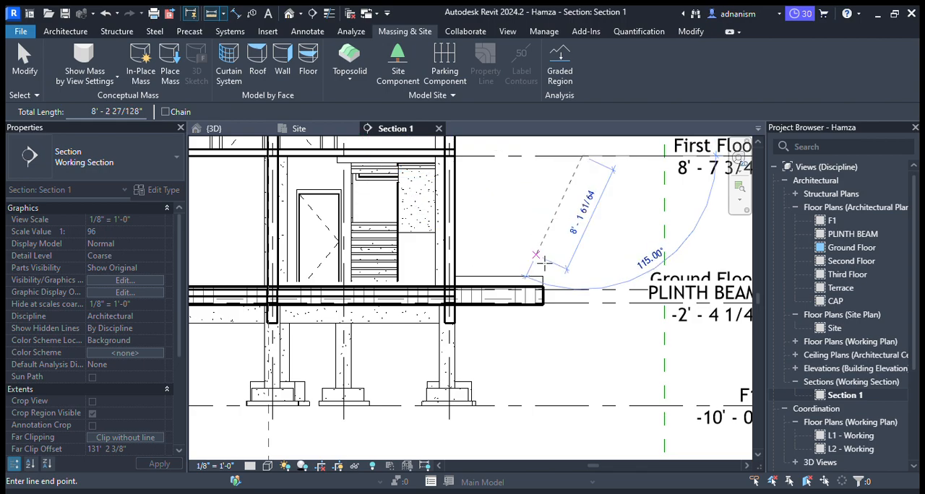
key("Escape")
key("Escape")
- Measure vertically from the Ground Floor level to the toposolid's top surface at its outer end
left_click(211, 14)
scroll(545, 291, "up", 4)
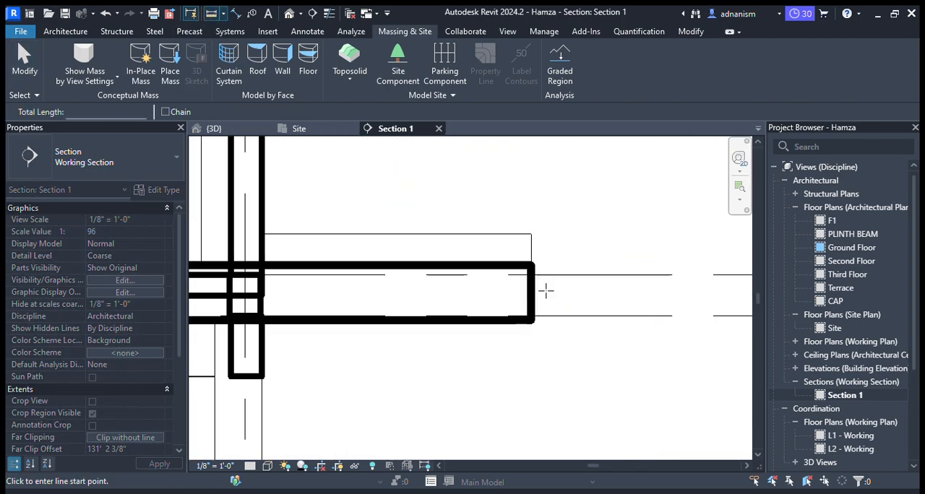
left_click(515, 275)
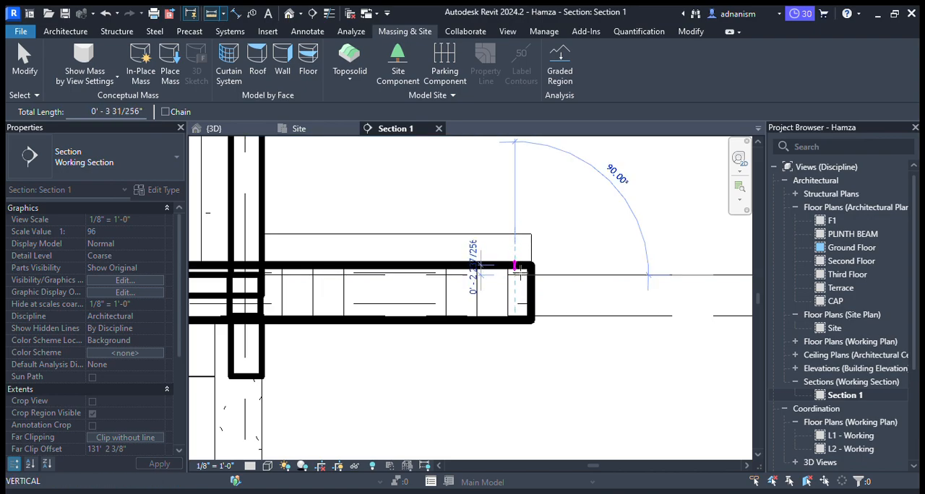
scroll(556, 265, "down", 2)
scroll(557, 265, "down", 4)
key("Escape")
key("Escape")
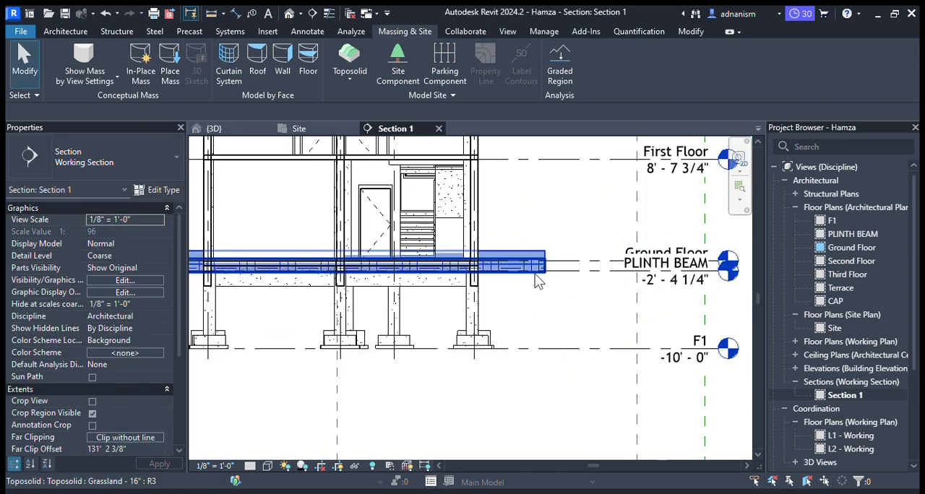
- Try setting the toposolid's height offset from the Ground Floor level to 11' 6", and undo the change
left_click(538, 282)
scroll(571, 282, "down", 4)
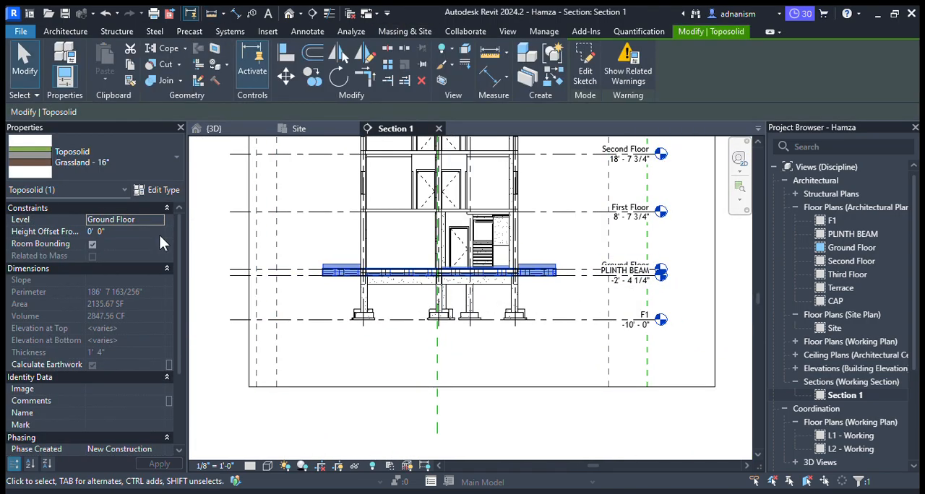
left_click(117, 231)
left_click(114, 234)
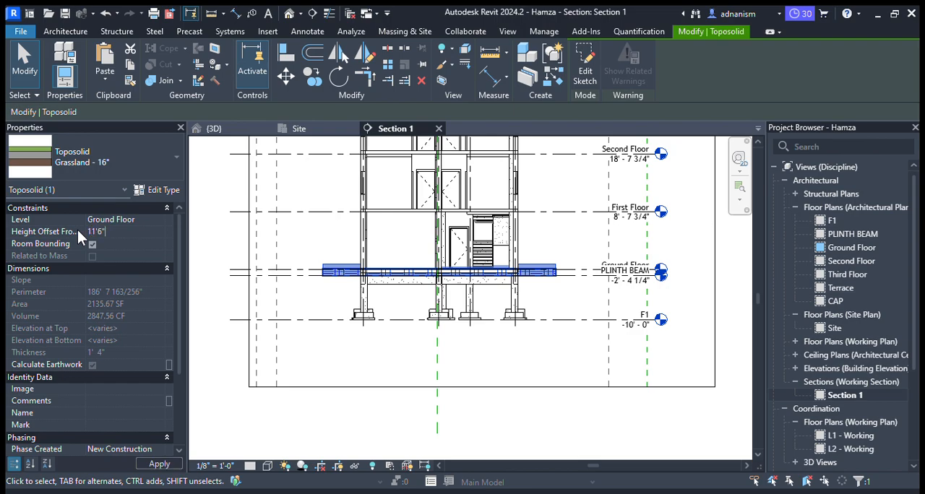
left_click(95, 234)
left_click(340, 295)
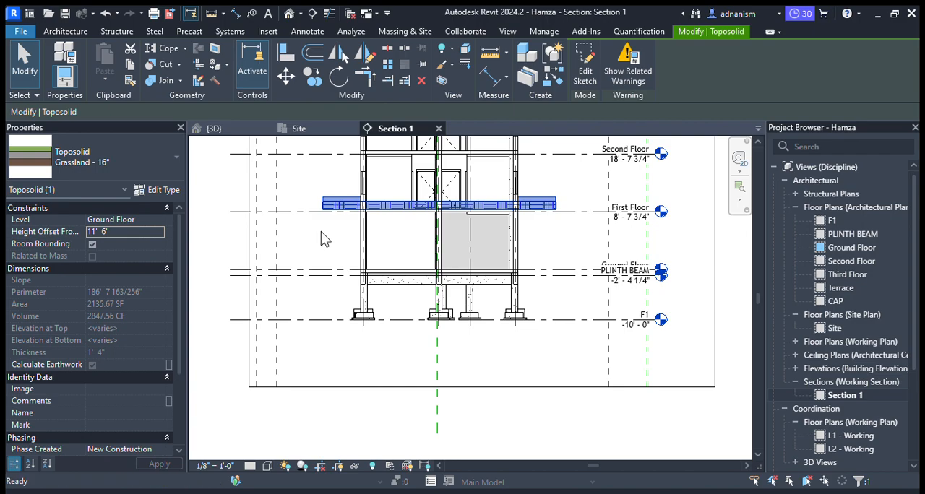
key("ctrl+z")
- Change the toposolid's reference level to PLINTH BEAM and deselect it
left_click(329, 269)
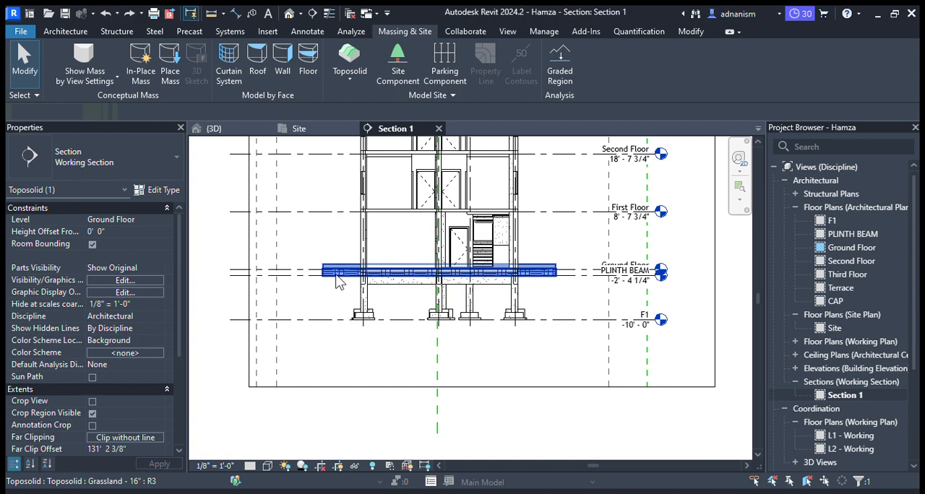
left_click(121, 233)
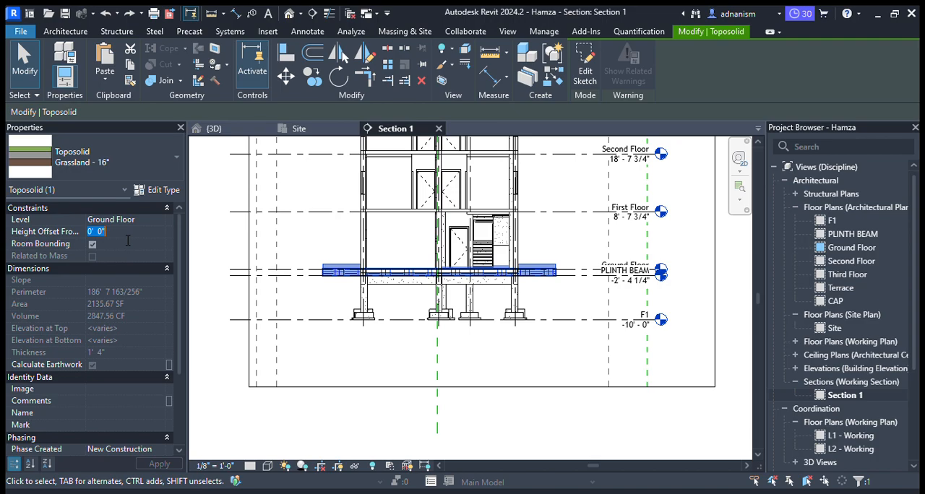
key("shift+Tab")
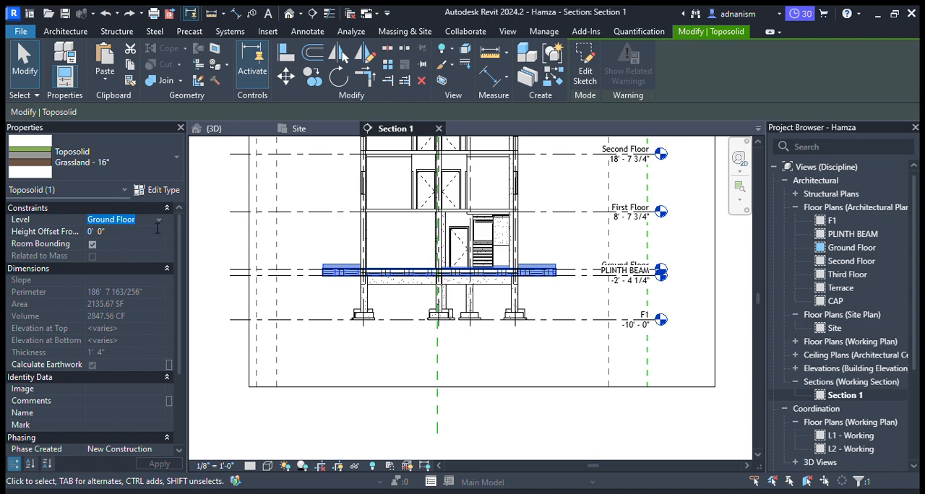
left_click(159, 219)
left_click(120, 235)
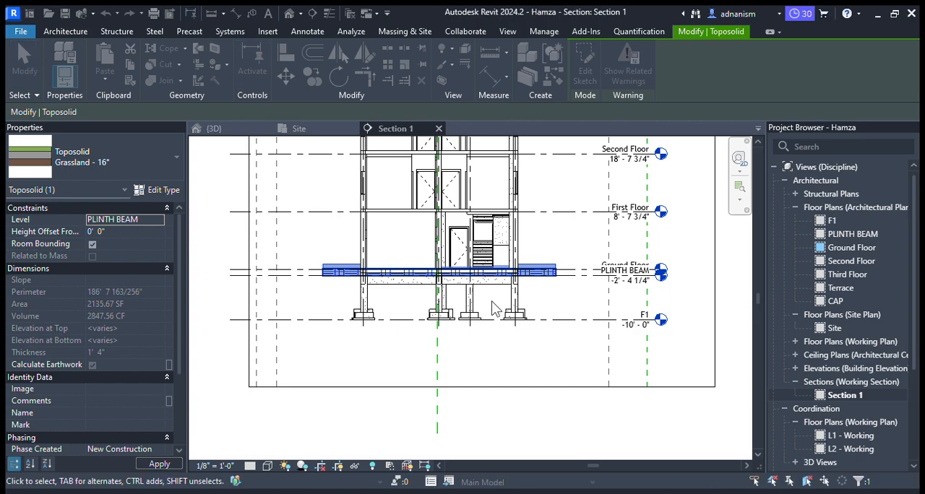
left_click(333, 309)
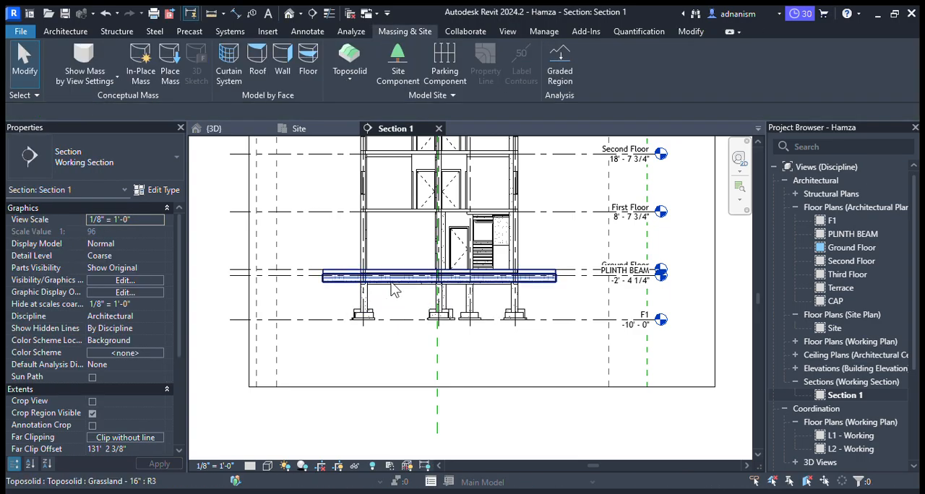
- Select the toposolid in the 3D view and set its height offset from the PLINTH BEAM level to -6"
left_click(243, 136)
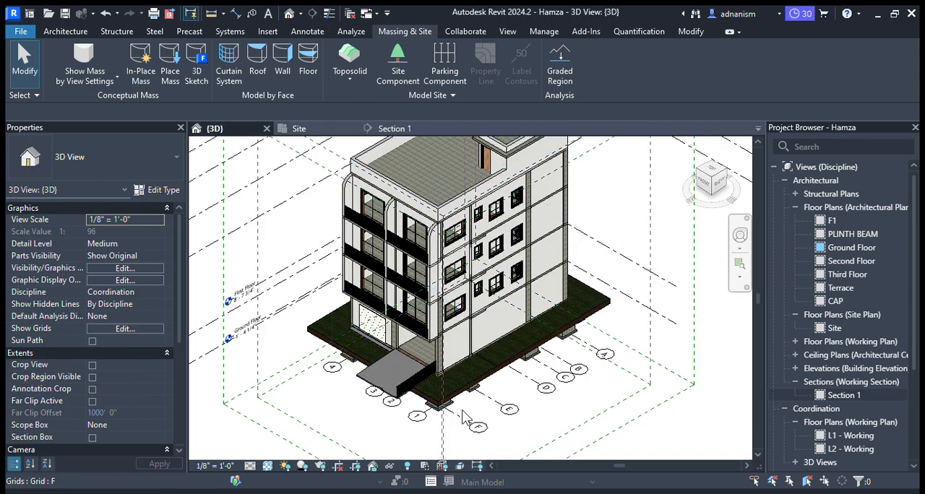
scroll(463, 409, "up", 5)
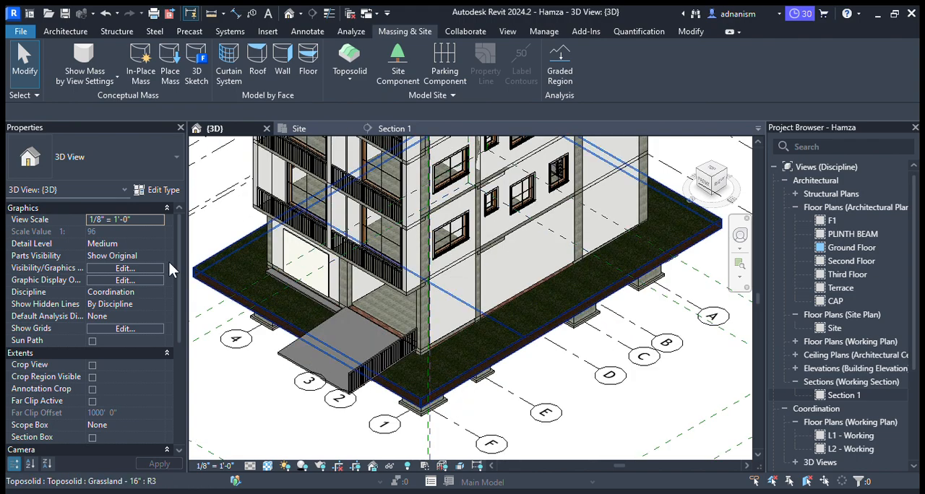
left_click(212, 287)
left_click(140, 221)
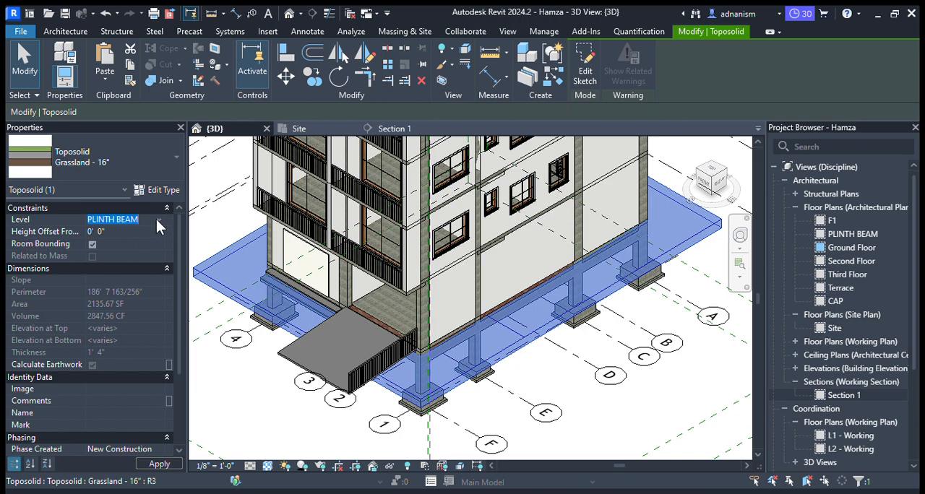
left_click(126, 232)
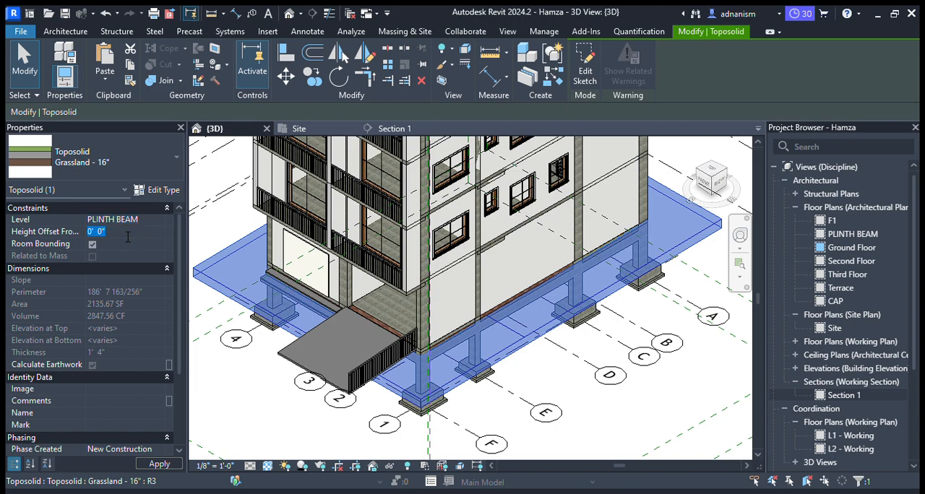
type("-6\"")
key("Return")
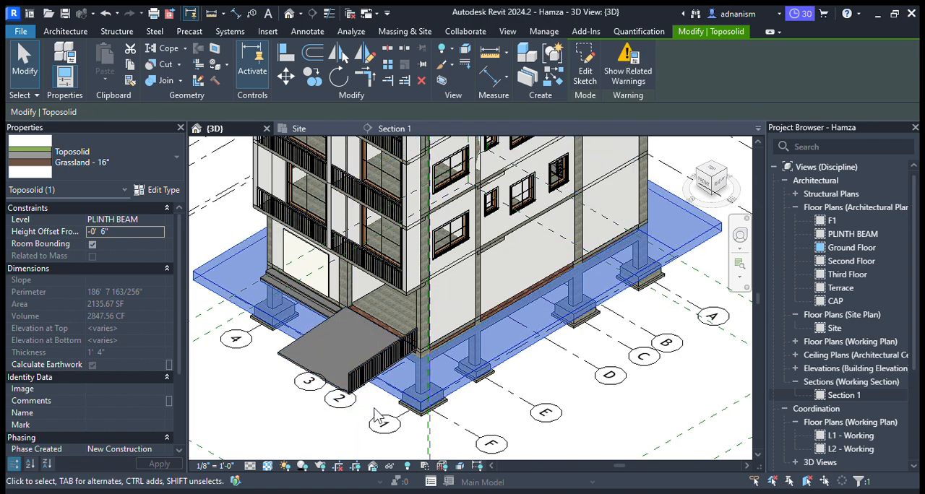
- Set the toposolid's height offset to -0' 9", check it around the footings and deselect it
scroll(401, 417, "up", 1)
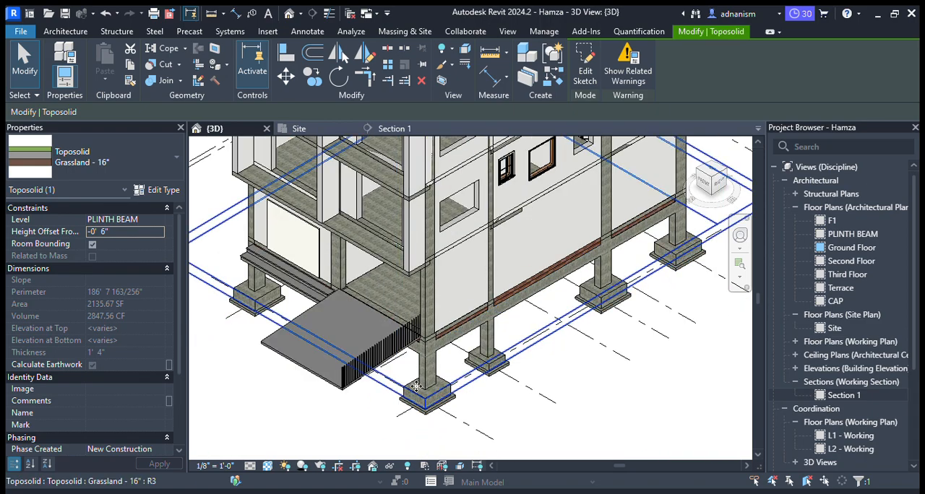
scroll(259, 282, "up", 1)
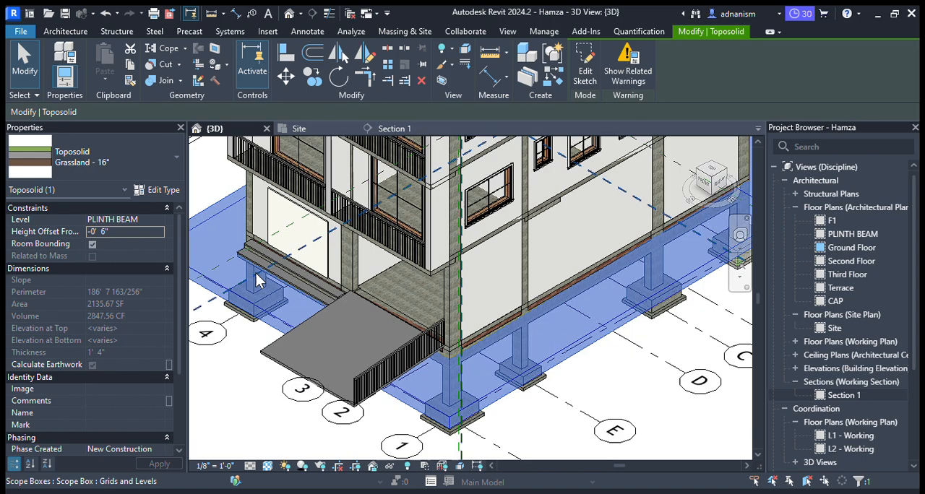
left_click(120, 232)
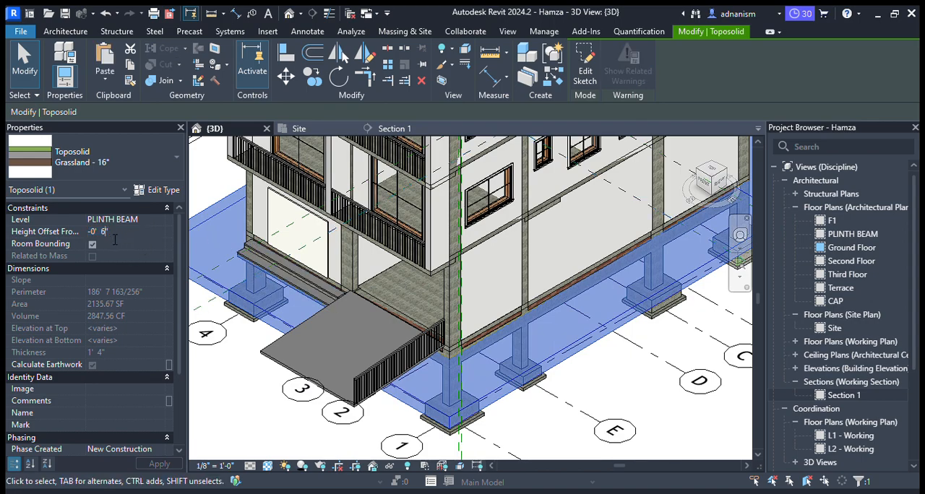
key("BackSpace")
type("9")
key("Return")
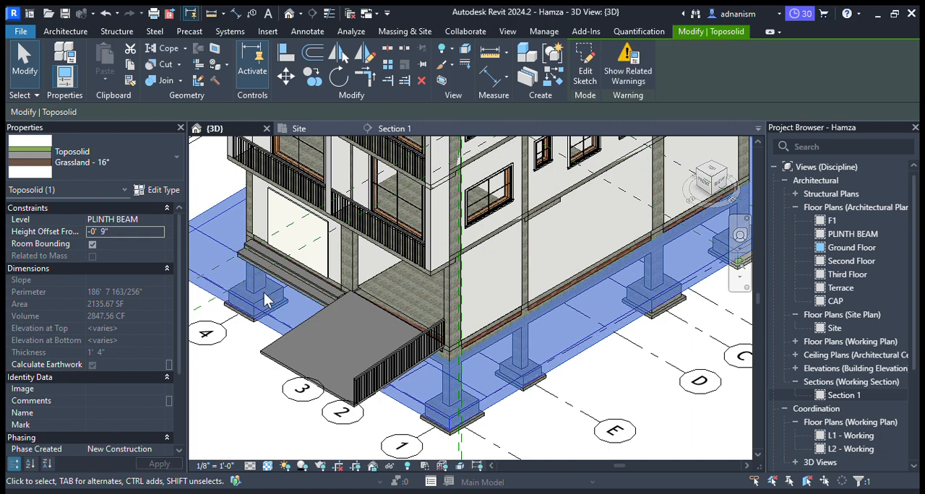
scroll(330, 300, "down", 1)
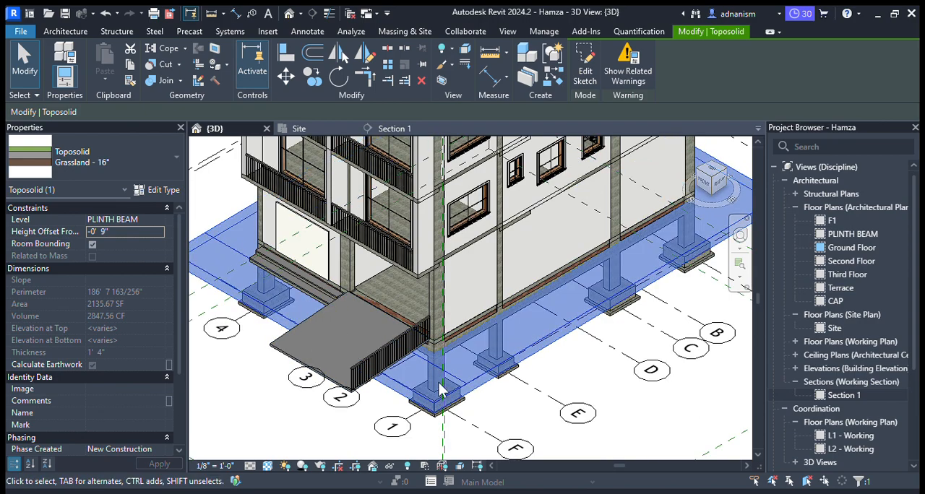
key("Escape")
- Edit the toposolid's boundary in the Site plan, set the front line 4 m from the project base point, and finish the sketch
left_click(298, 130)
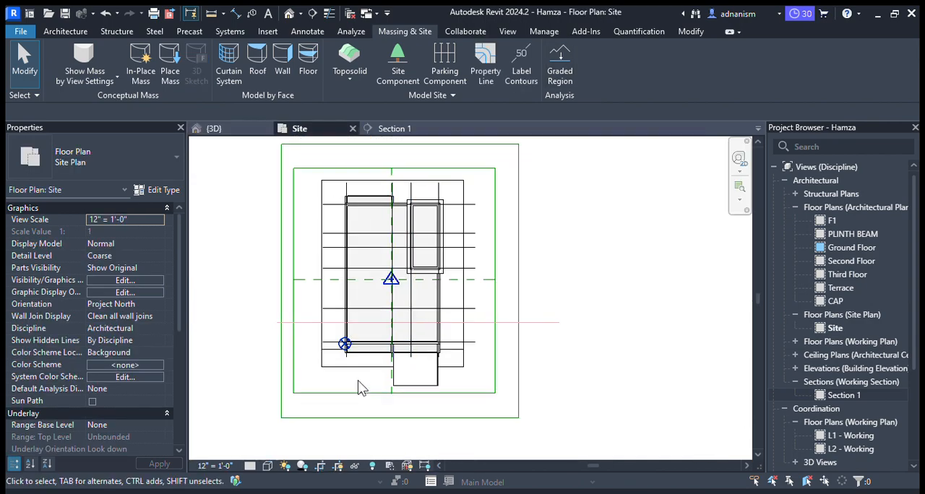
left_click(351, 367)
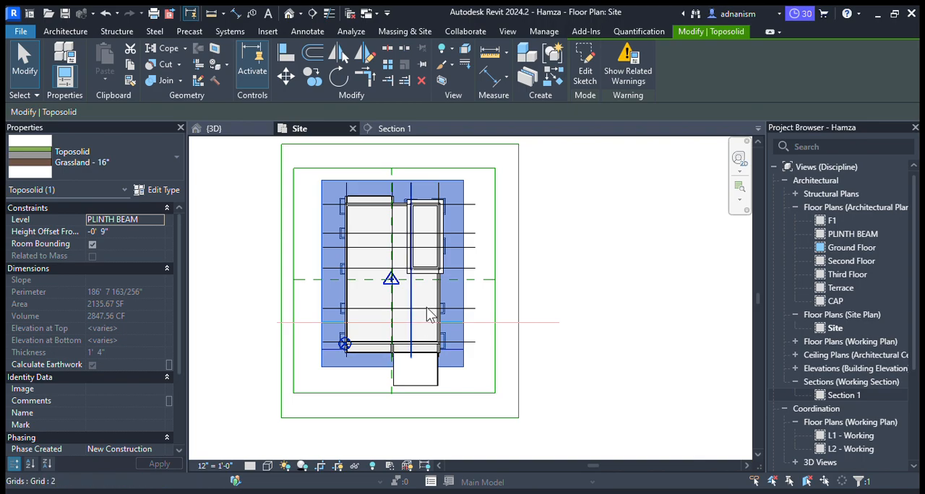
left_click(585, 66)
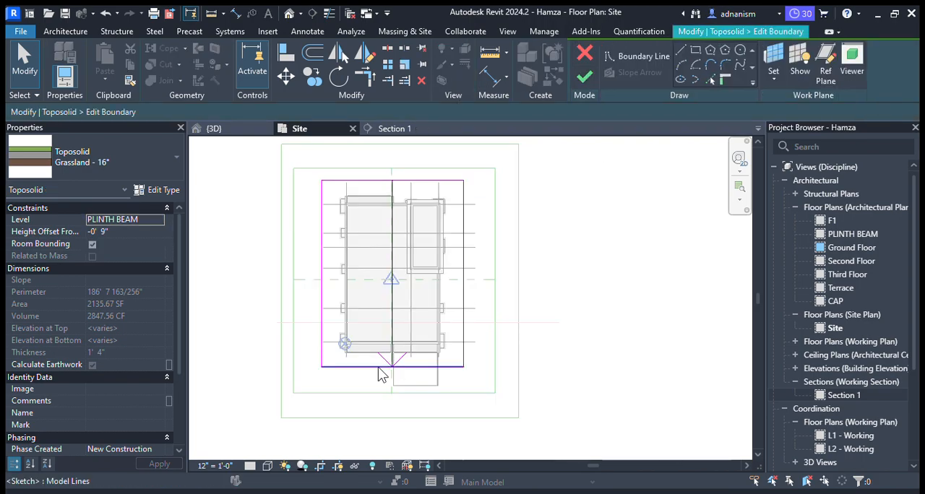
left_click(381, 372)
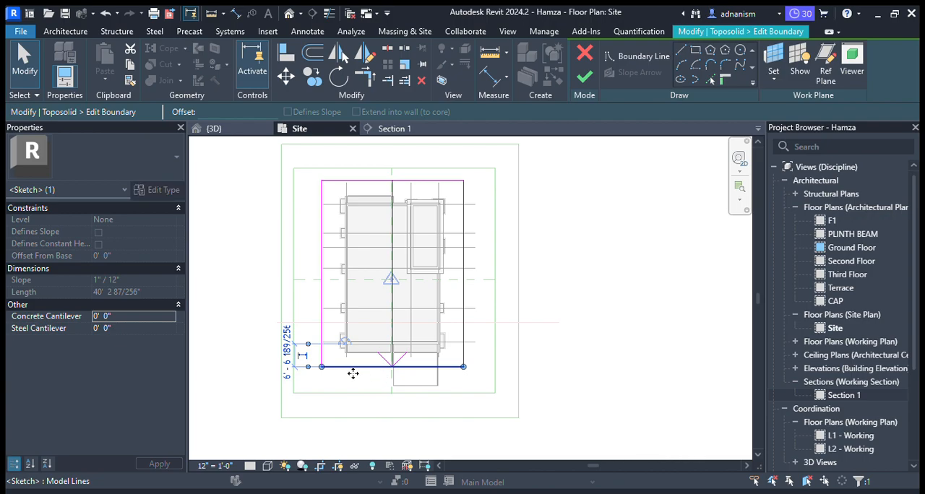
left_click(288, 368)
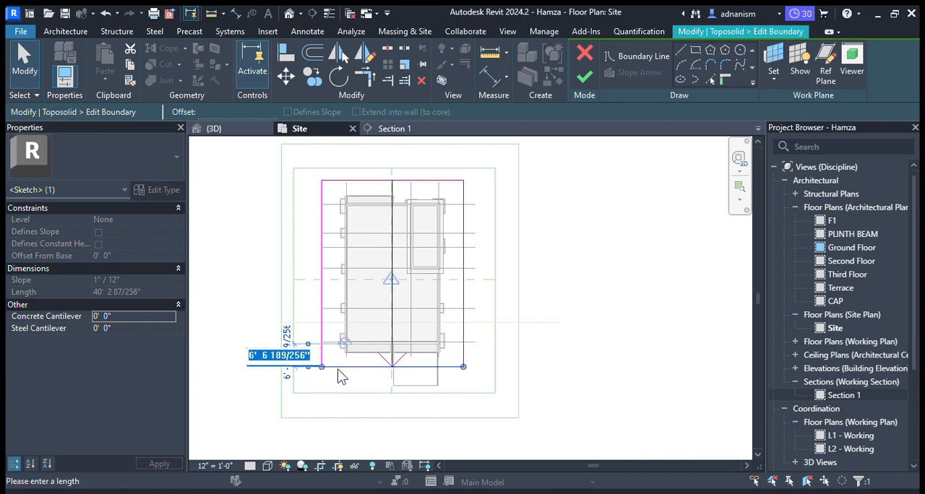
type("4m")
key("Return")
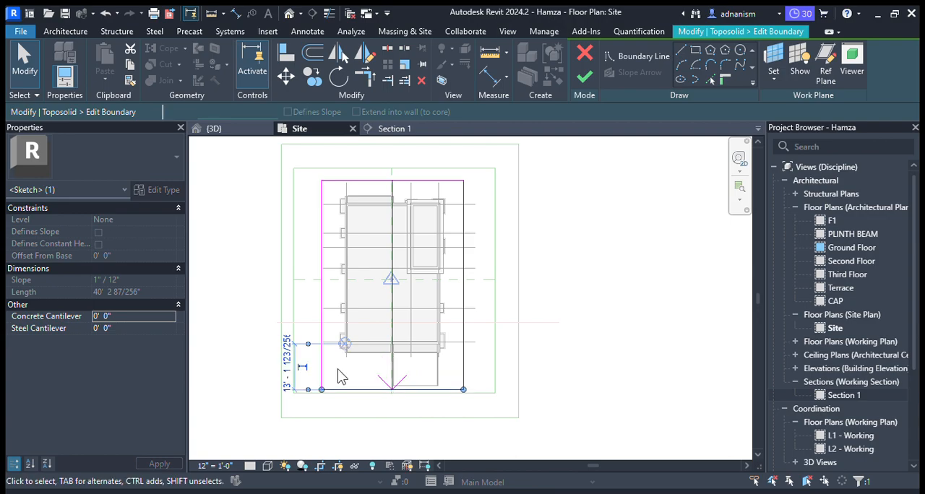
left_click(523, 368)
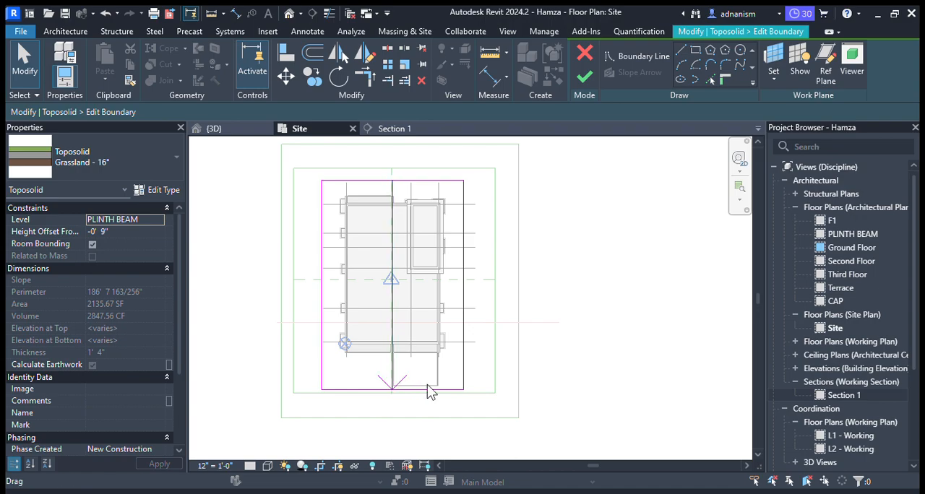
left_click(585, 76)
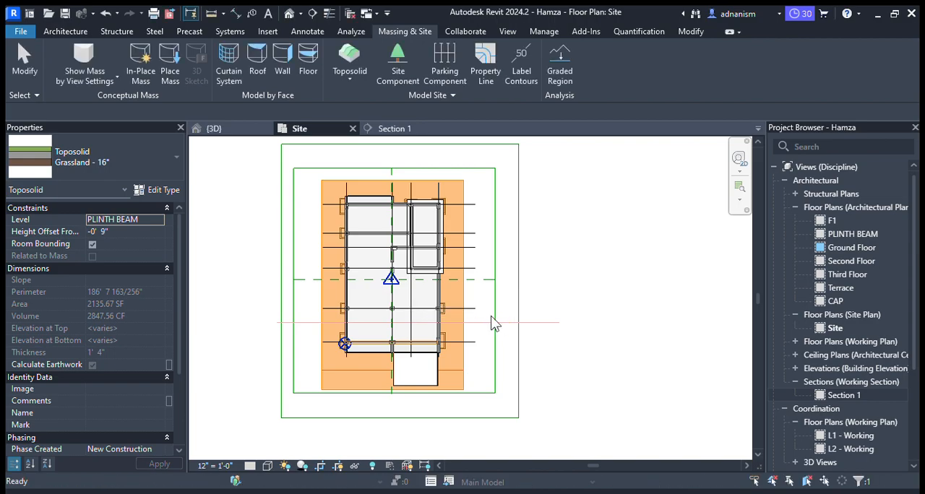
key("Escape")
- Select the front entrance ramp in the 3D view and change its type properties to give it a solid shape
left_click(239, 132)
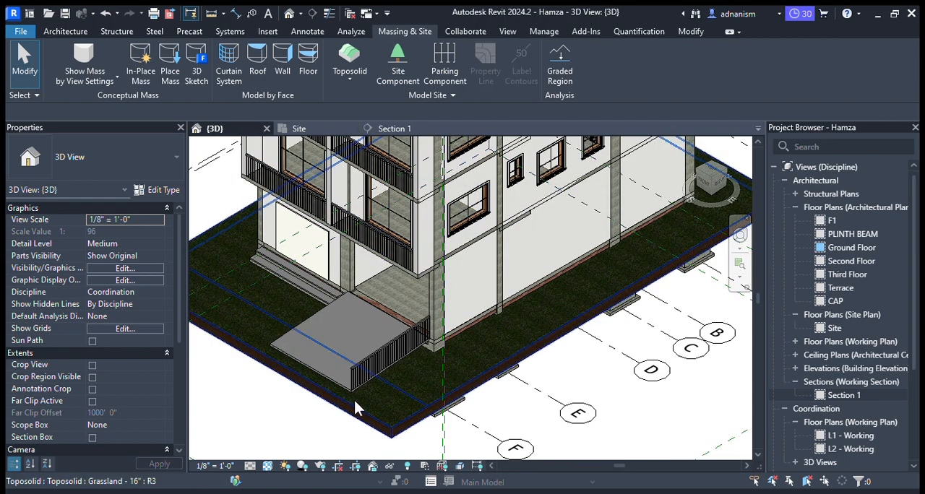
left_click(301, 321)
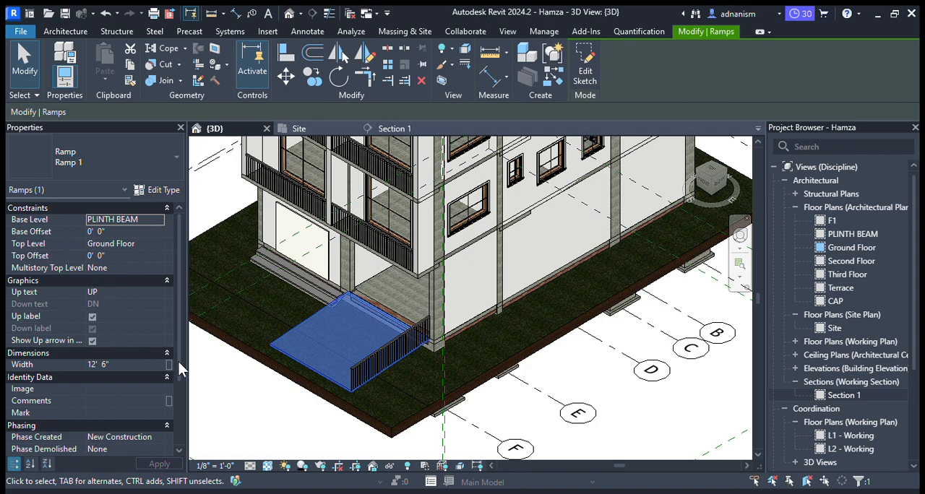
left_click_drag(178, 362, 143, 278)
left_click(147, 192)
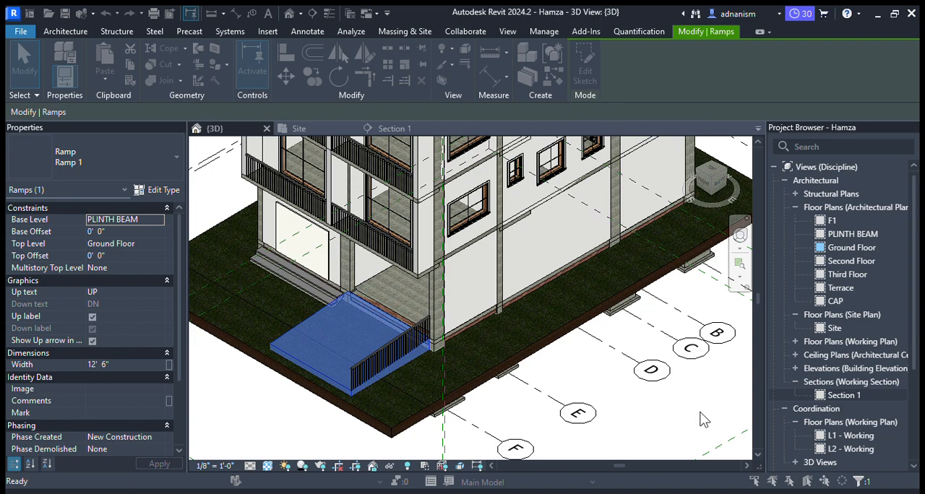
- Finish with the front entrance ramp's type properties and deselect the ramp to check its solid shape
double_click(830, 249)
left_click(609, 400)
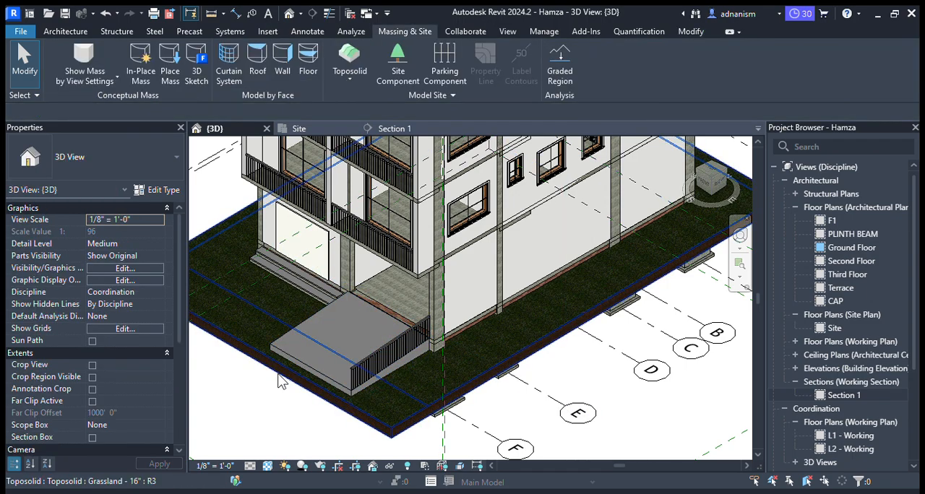
scroll(358, 376, "up", 3)
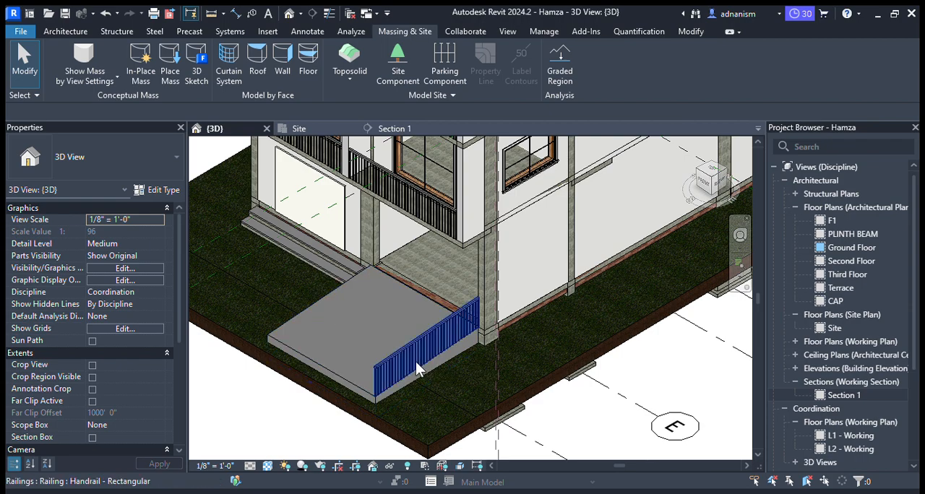
- Reselect the front entrance ramp, review its type properties, and deselect it
left_click(346, 379)
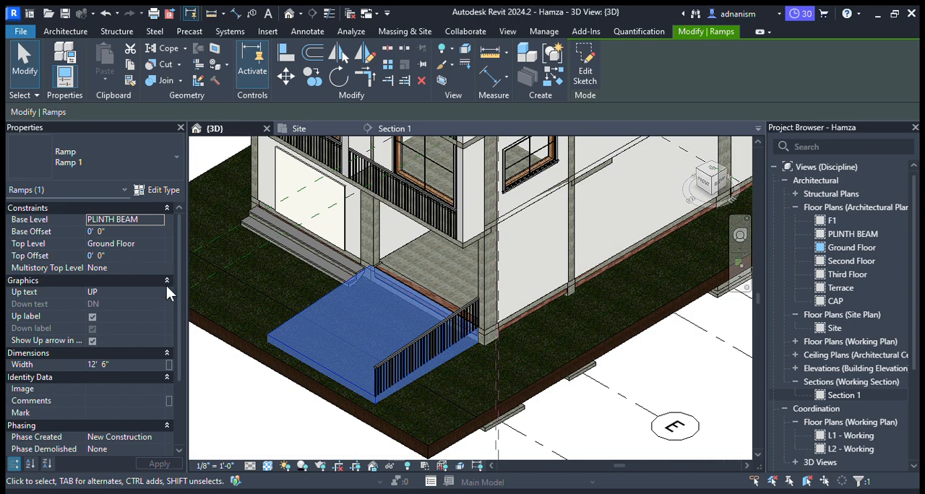
left_click_drag(178, 291, 175, 250)
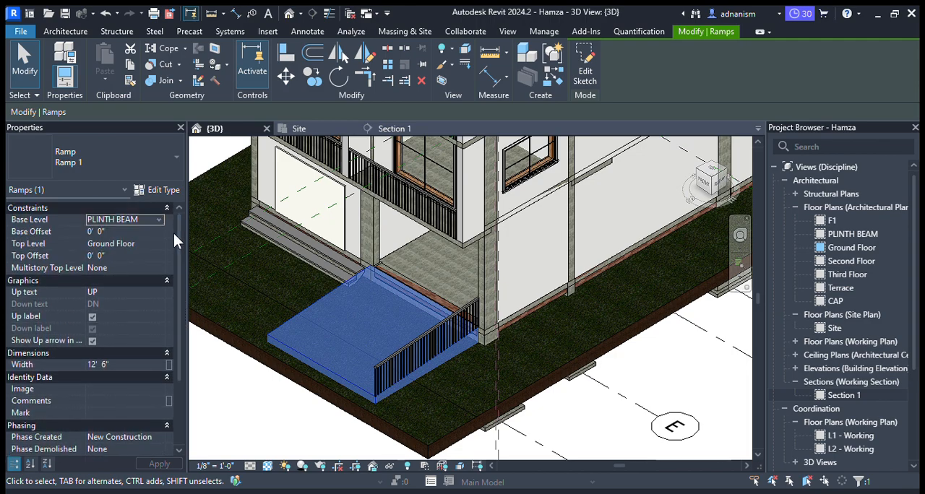
left_click(147, 196)
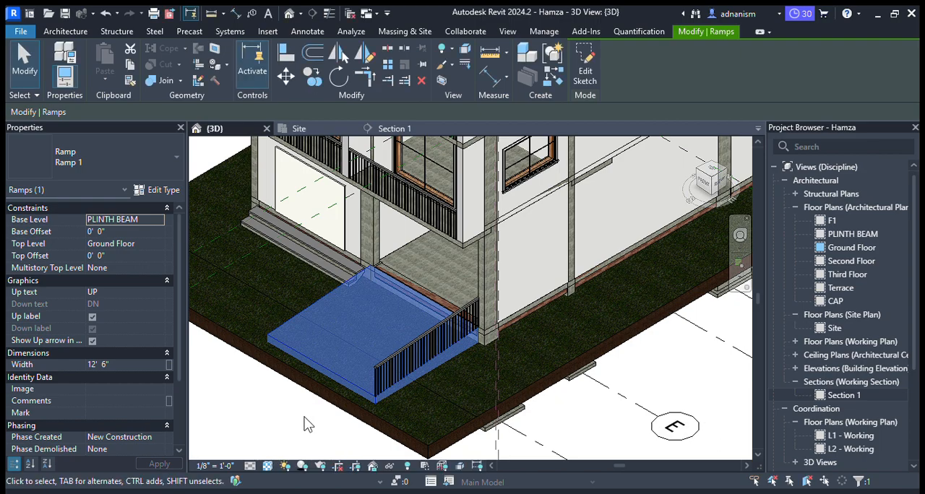
left_click(282, 424)
- Inspect the solid ramp, its handrail and the surrounding grassland toposolid in the 3D view
scroll(348, 397, "up", 3)
scroll(350, 393, "down", 3)
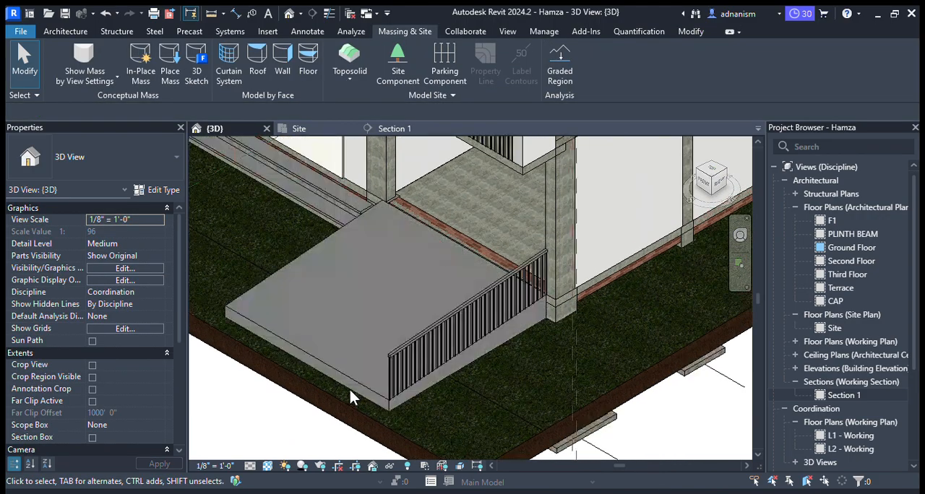
scroll(430, 411, "up", 3)
scroll(429, 415, "down", 3)
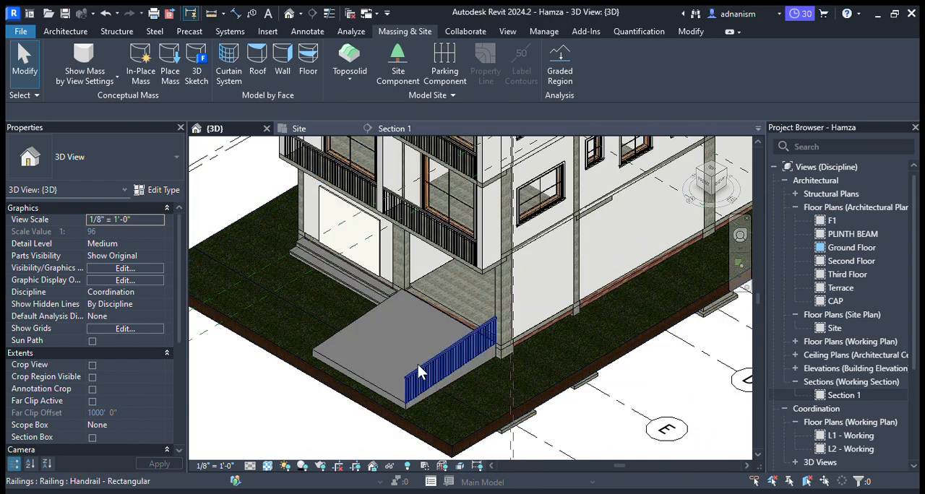
middle_click_drag(383, 389, 417, 416)
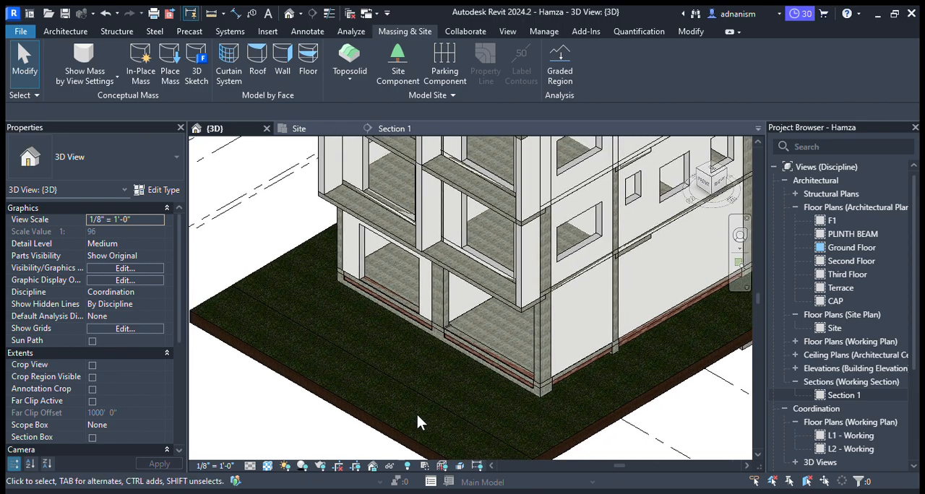
scroll(417, 415, "down", 5)
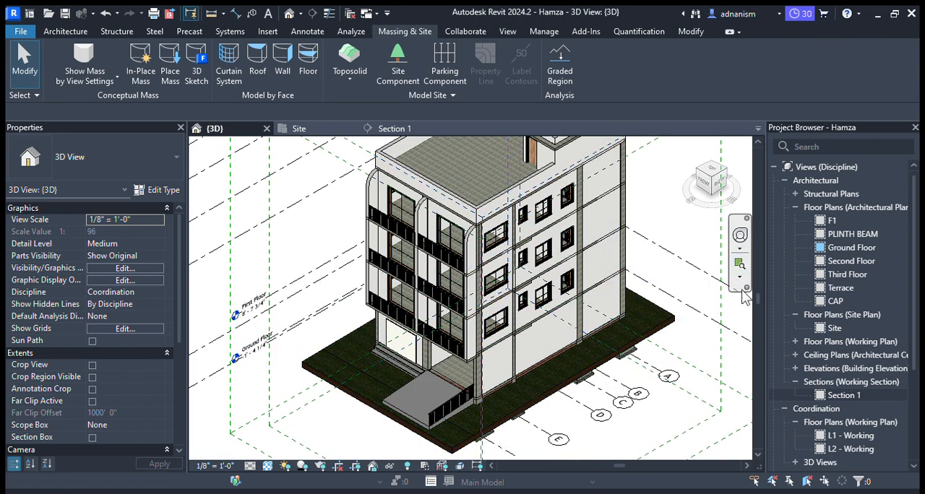
- Expand the project's sheets and open the Ground Floor plan listed under sheet A101 - Architectural Floor Plans
scroll(834, 410, "down", 3)
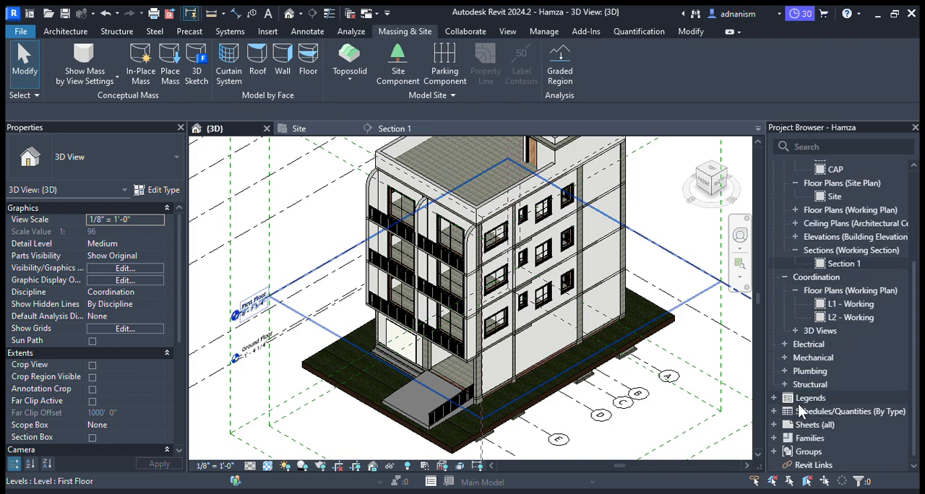
left_click(774, 425)
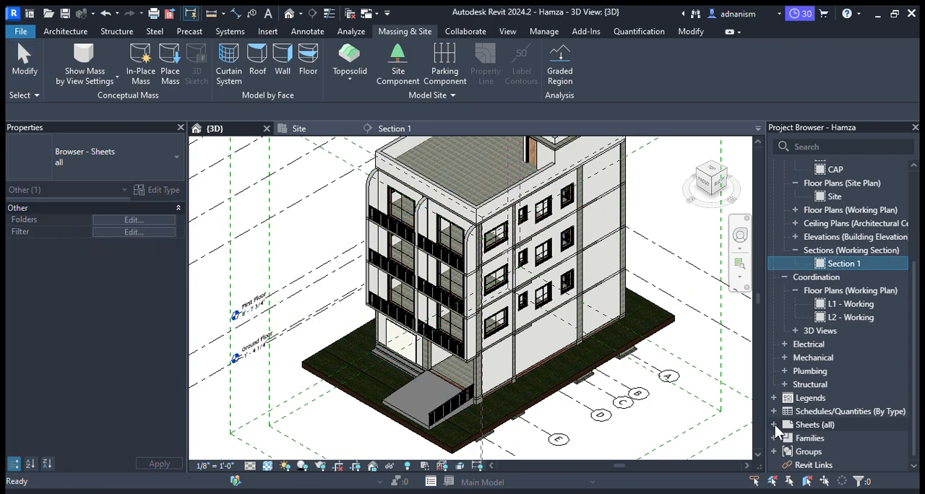
scroll(799, 426, "down", 2)
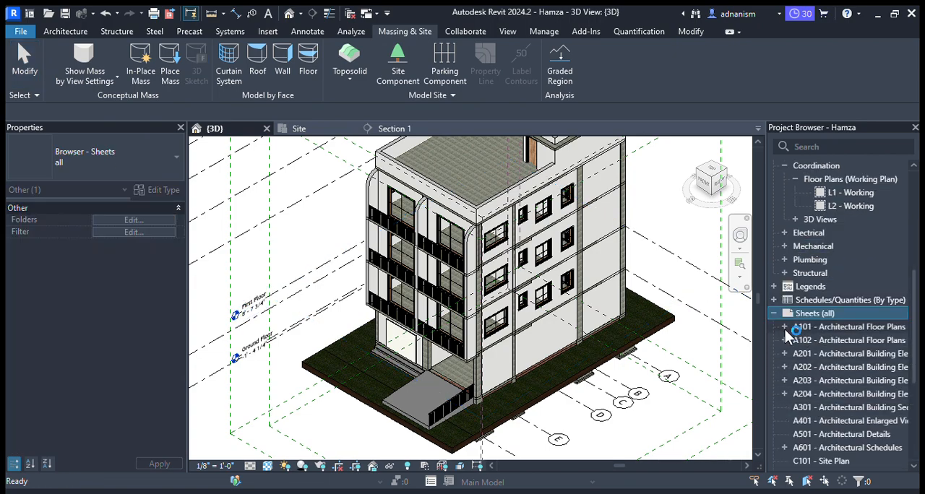
left_click(785, 330)
double_click(824, 342)
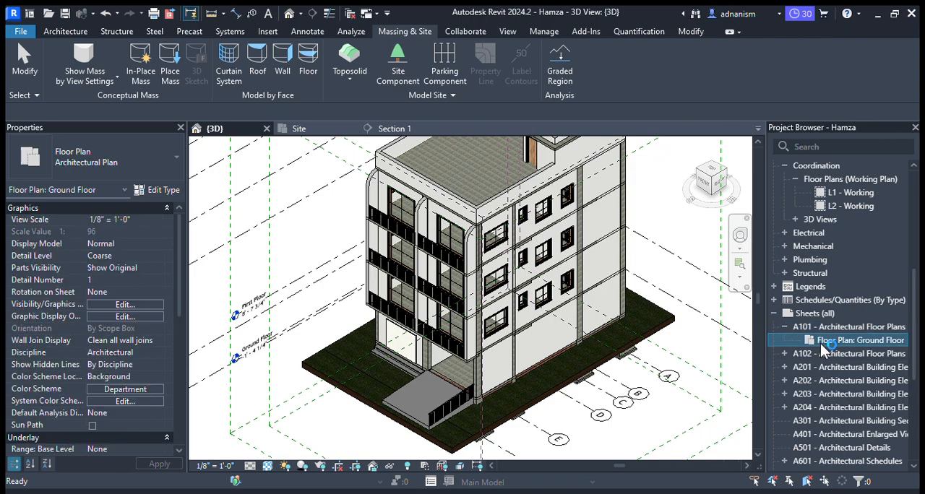